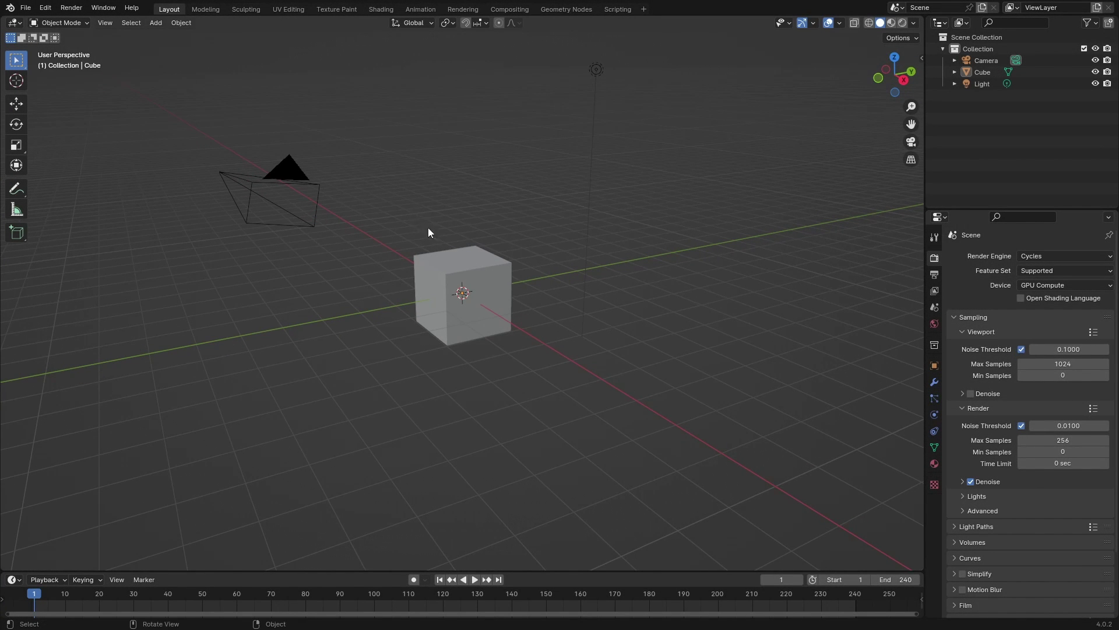
pyautogui.hotkey('shift', 'a')
pyautogui.moveTo(372, 304)
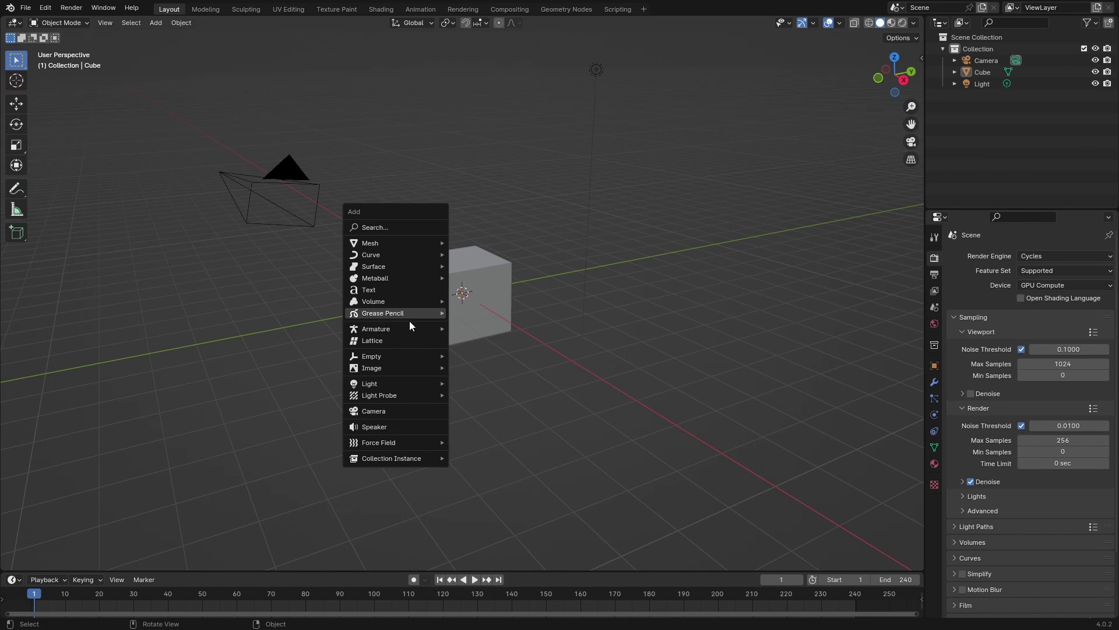
pyautogui.press('Escape')
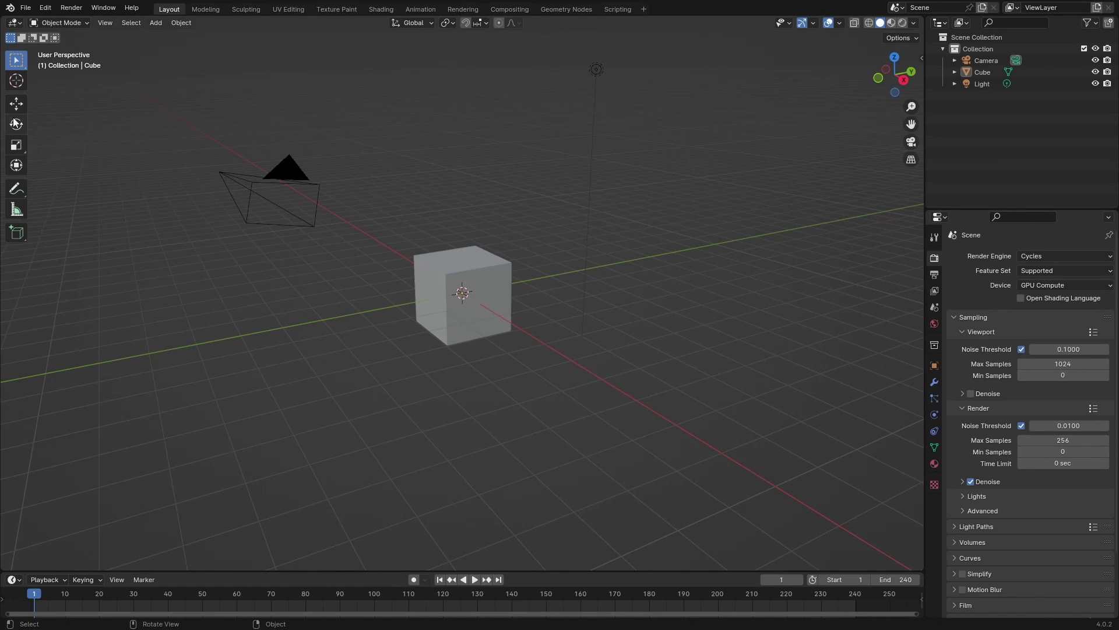
pyautogui.click(25, 7)
pyautogui.moveTo(120, 184)
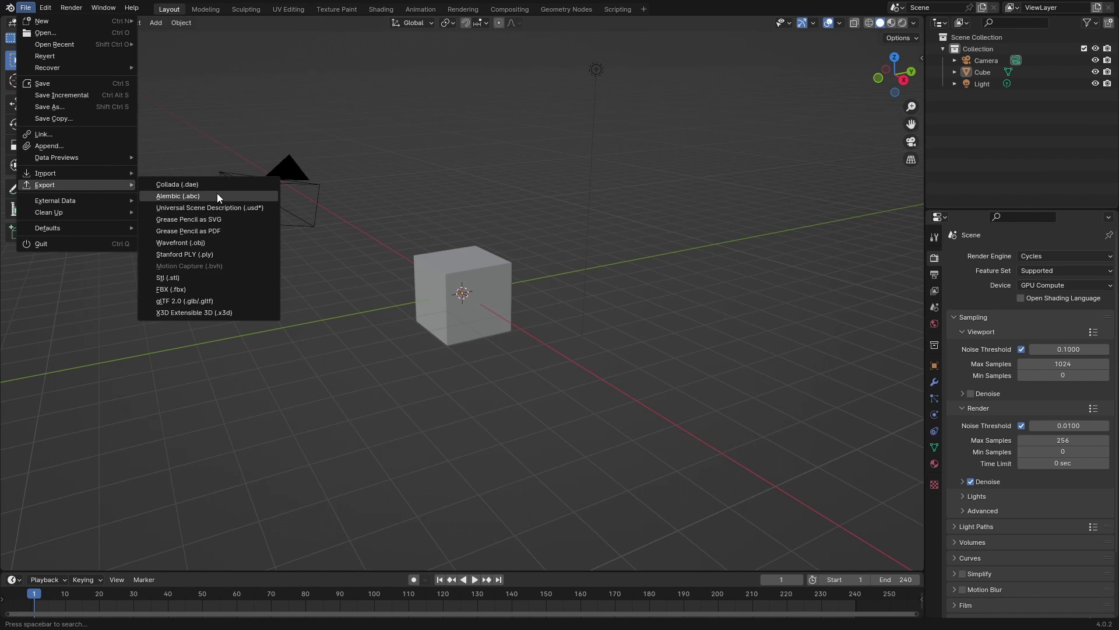
pyautogui.moveTo(598, 277); pyautogui.dragTo(540, 234, button='middle')
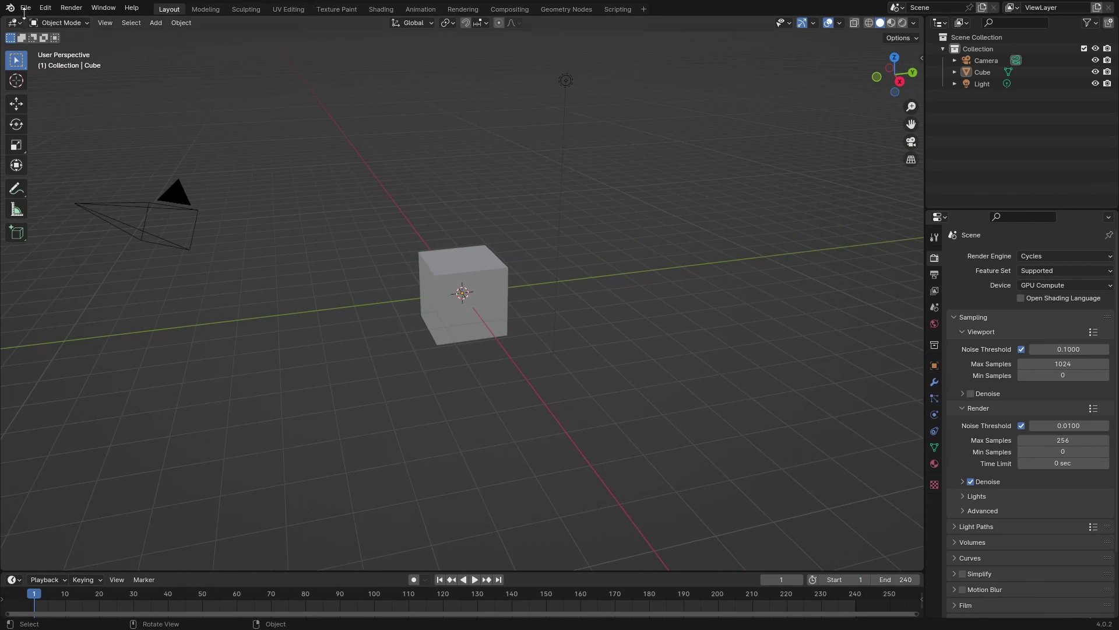
pyautogui.click(26, 8)
pyautogui.moveTo(69, 185)
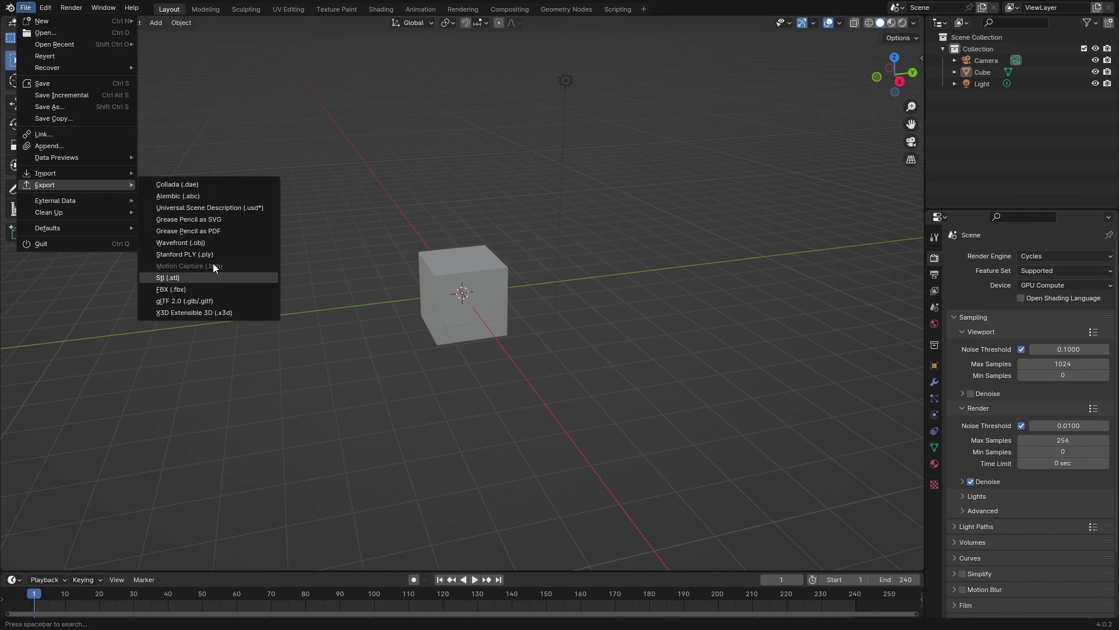
pyautogui.moveTo(530, 364); pyautogui.dragTo(537, 364, button='middle')
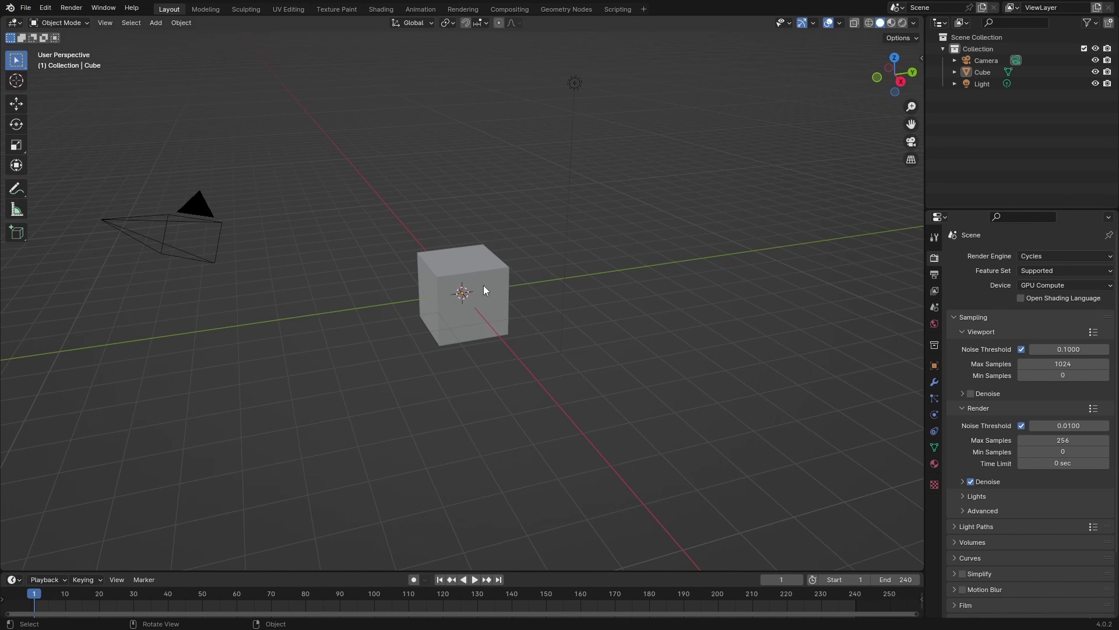
pyautogui.moveTo(499, 298); pyautogui.dragTo(537, 304, button='middle')
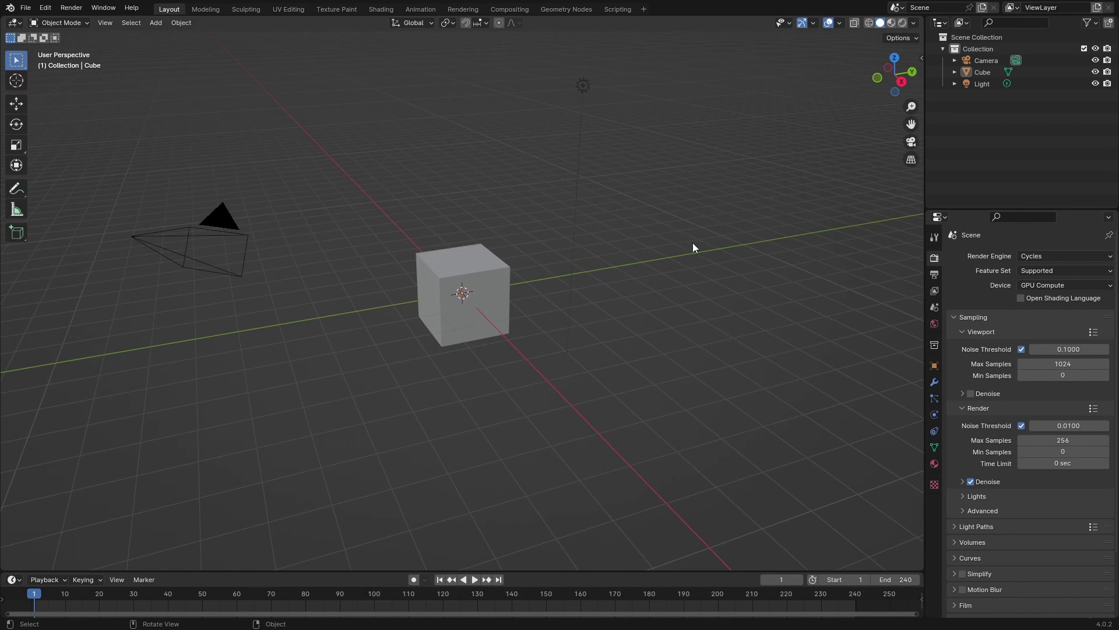
# Delete all objects in the default scene.
pyautogui.press('a')
pyautogui.press('x')
pyautogui.click(517, 307)
# Add a cube and raise its mesh so that its base sits on the ground grid.
pyautogui.hotkey('shift', 'a')
pyautogui.moveTo(498, 323)
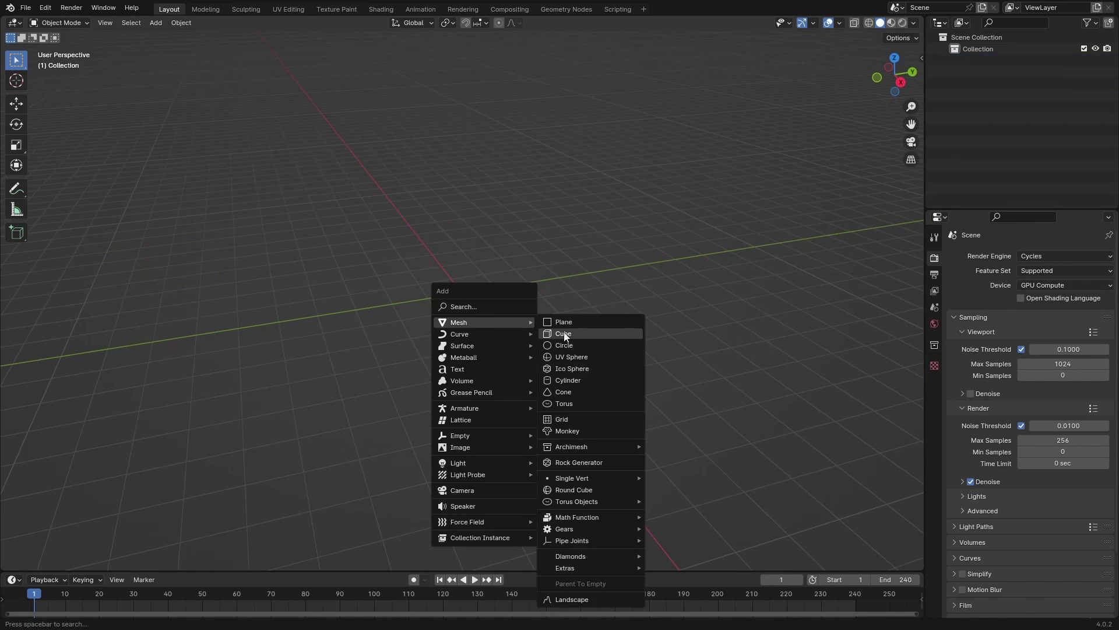
pyautogui.click(568, 334)
pyautogui.press('Tab')
pyautogui.press('g')
pyautogui.press('z')
pyautogui.press('Escape')
pyautogui.press('Tab')
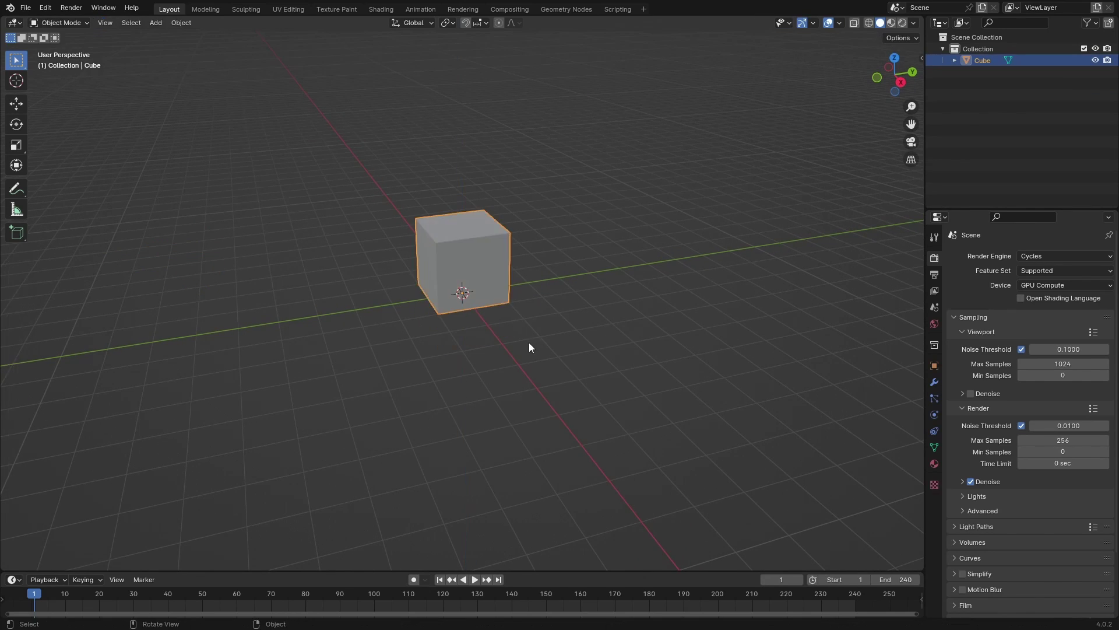
# Add Fluid physics to the cube and set its fluid type to Domain.
pyautogui.moveTo(529, 342); pyautogui.dragTo(561, 335, button='middle')
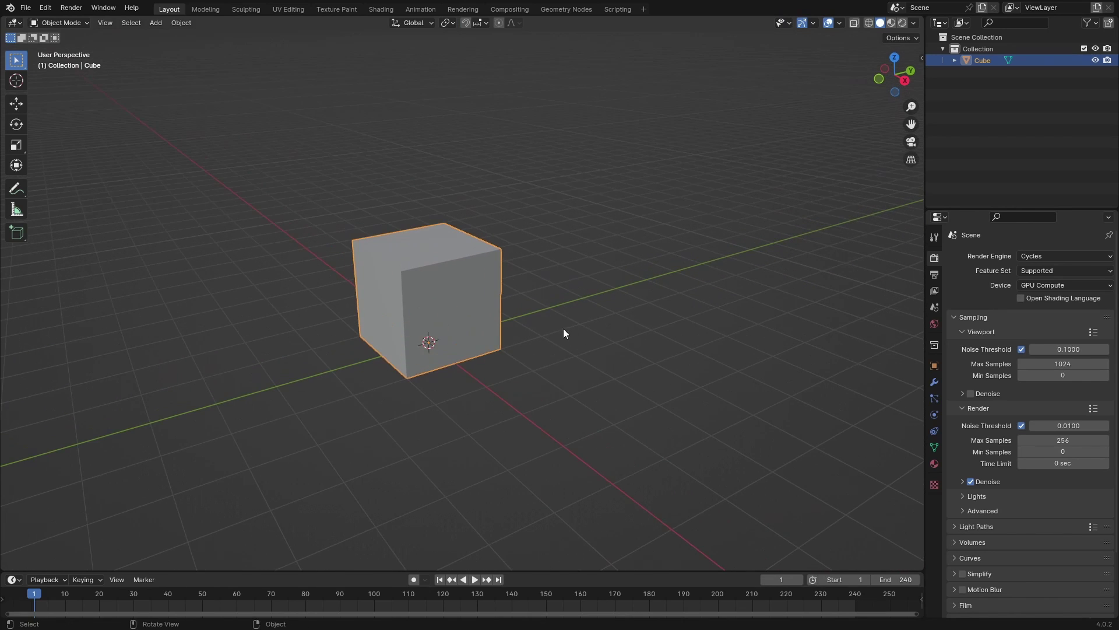
pyautogui.scroll(3, 403, 334)
pyautogui.keyDown('shift'); pyautogui.moveTo(404, 334); pyautogui.dragTo(453, 347, button='middle'); pyautogui.keyUp('shift')
pyautogui.moveTo(453, 357); pyautogui.dragTo(438, 313, button='middle')
pyautogui.click(935, 398)
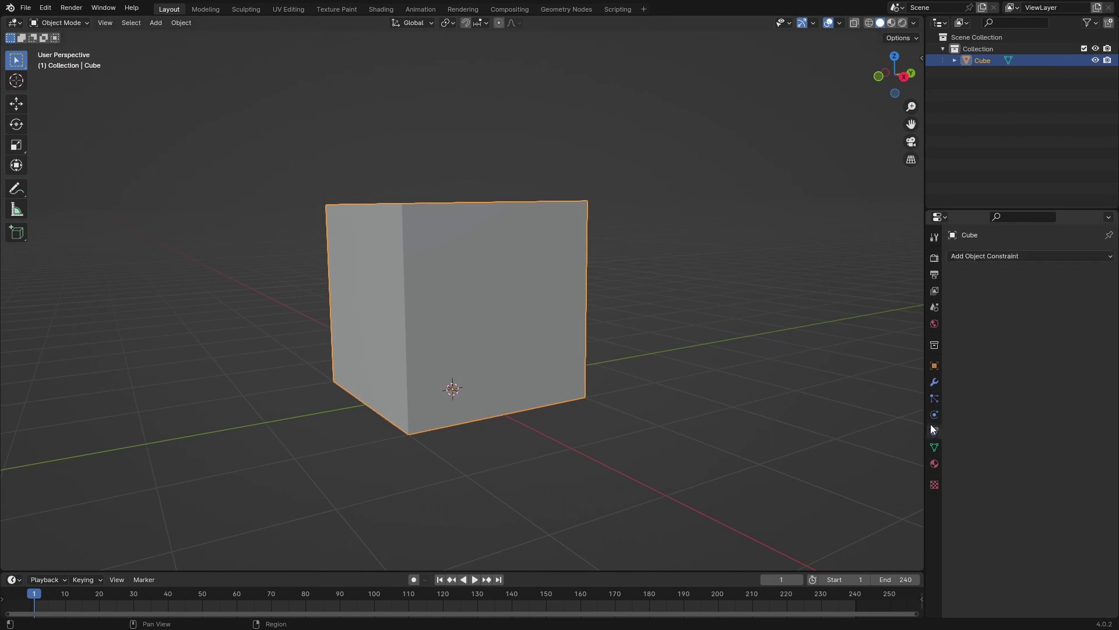
pyautogui.click(934, 414)
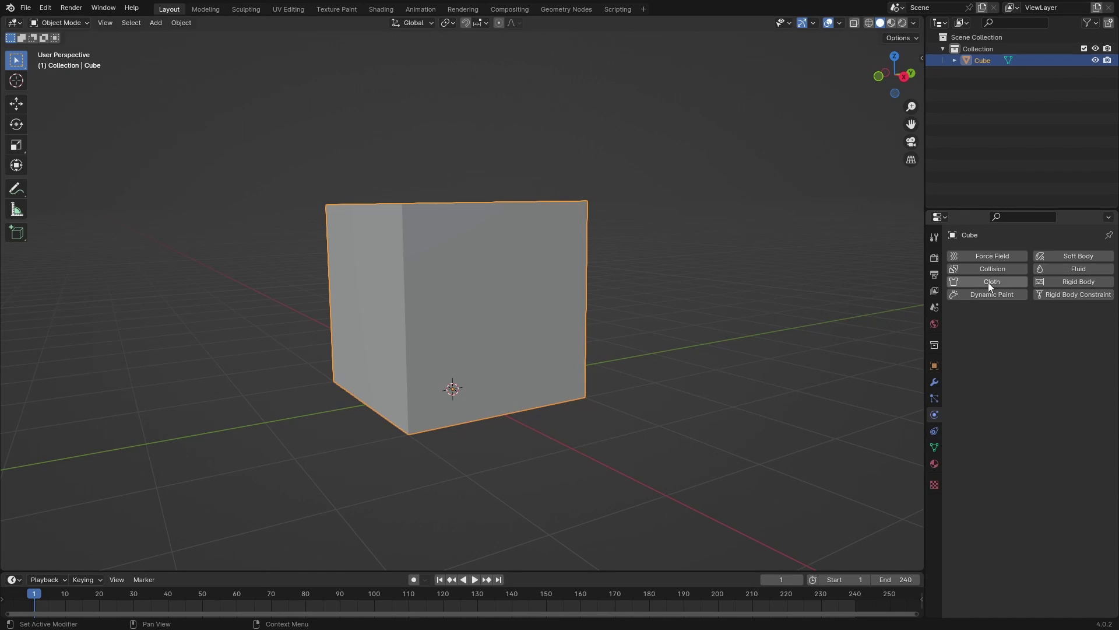
pyautogui.click(1068, 267)
pyautogui.moveTo(812, 332); pyautogui.dragTo(914, 379, button='middle')
pyautogui.click(1057, 331)
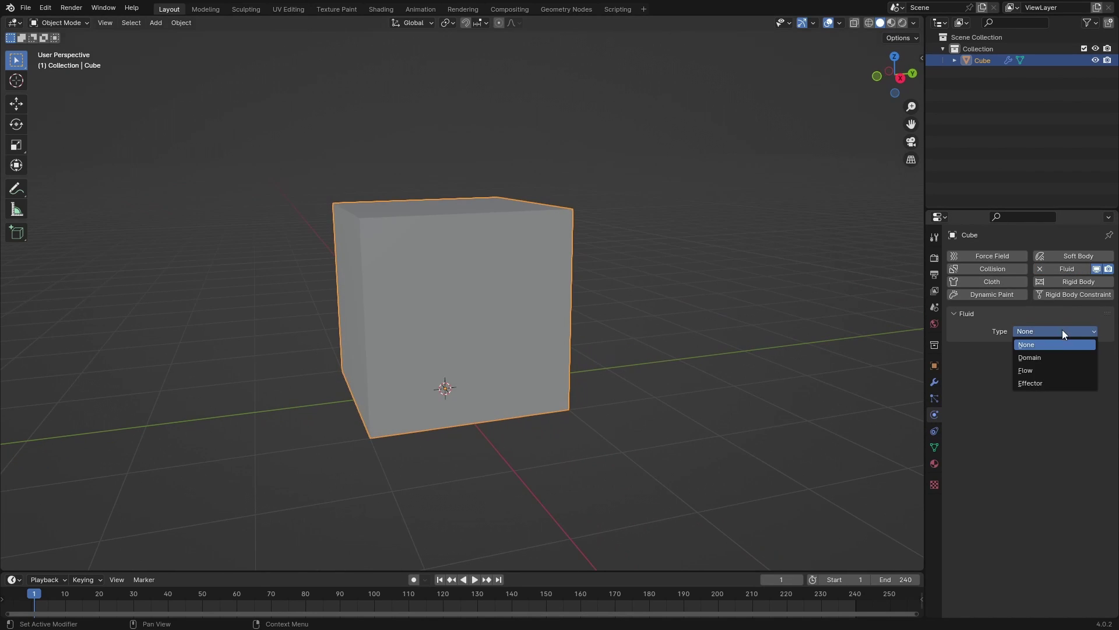
pyautogui.click(1038, 354)
# Add a second cube at the origin and raise it about 0.85 m along Z inside the domain.
pyautogui.moveTo(486, 343); pyautogui.dragTo(552, 344, button='middle')
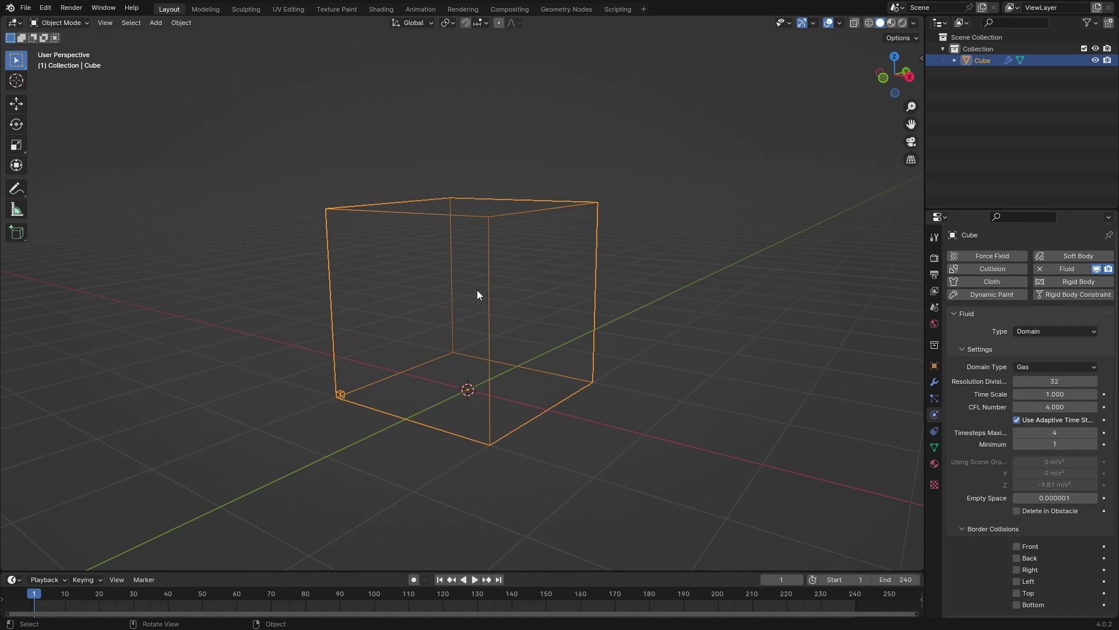
pyautogui.hotkey('shift', 'a')
pyautogui.moveTo(373, 253)
pyautogui.click(438, 270)
pyautogui.press('g')
pyautogui.press('z')
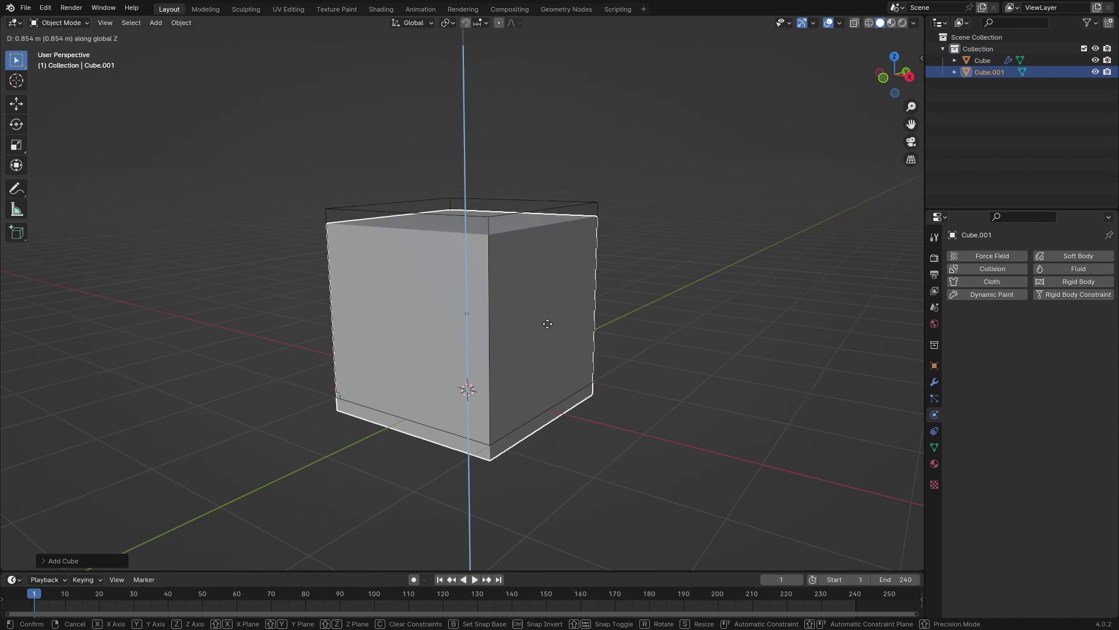
pyautogui.click(548, 327)
# Scale the second cube down and adjust its height along Z to fit inside the domain's lower part.
pyautogui.press('s')
pyautogui.click(512, 355)
pyautogui.press('g')
pyautogui.press('z')
pyautogui.click(535, 380)
# Add Fluid physics to the small cube, setting its type to Flow with the flow type Smoke.
pyautogui.moveTo(535, 382); pyautogui.dragTo(629, 367, button='middle')
pyautogui.click(1071, 269)
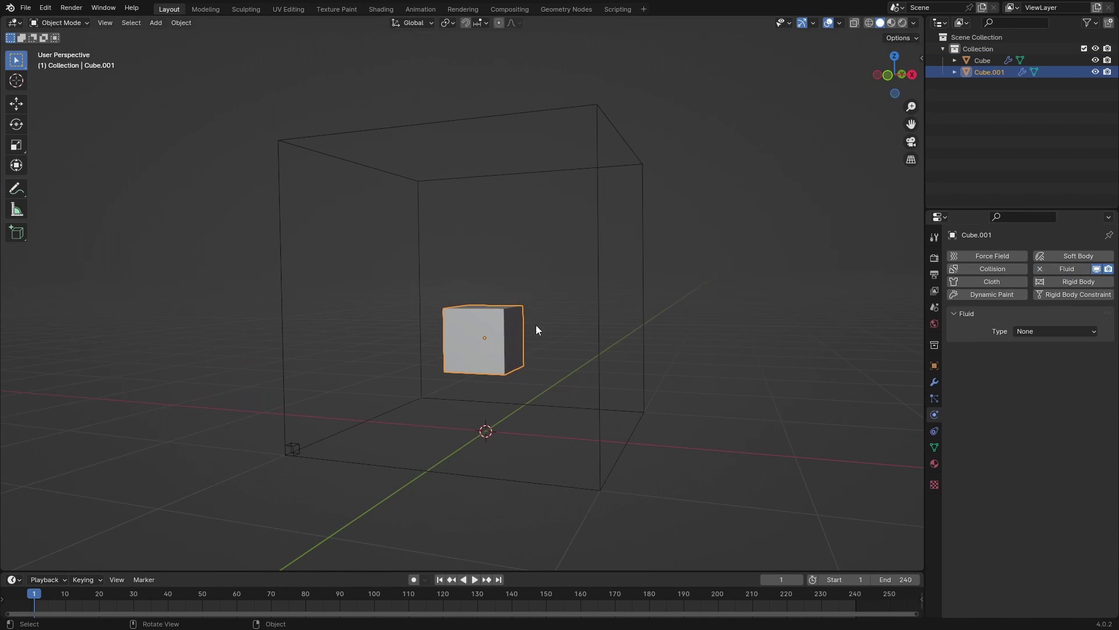
pyautogui.moveTo(540, 324); pyautogui.dragTo(618, 338, button='middle')
pyautogui.click(1029, 330)
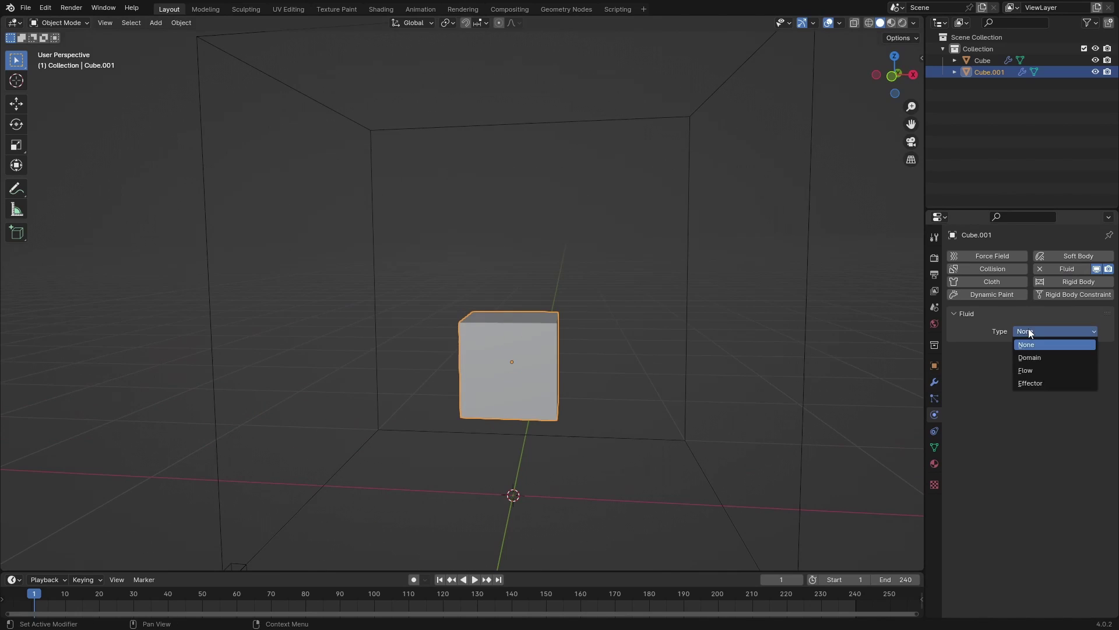
pyautogui.click(1033, 373)
pyautogui.moveTo(785, 417); pyautogui.dragTo(589, 402, button='middle')
pyautogui.click(1037, 366)
pyautogui.click(1036, 365)
# Play the smoke simulation, return to the start of the timeline and replay it to inspect the smoke.
pyautogui.moveTo(722, 404); pyautogui.dragTo(546, 358, button='middle')
pyautogui.press('space')
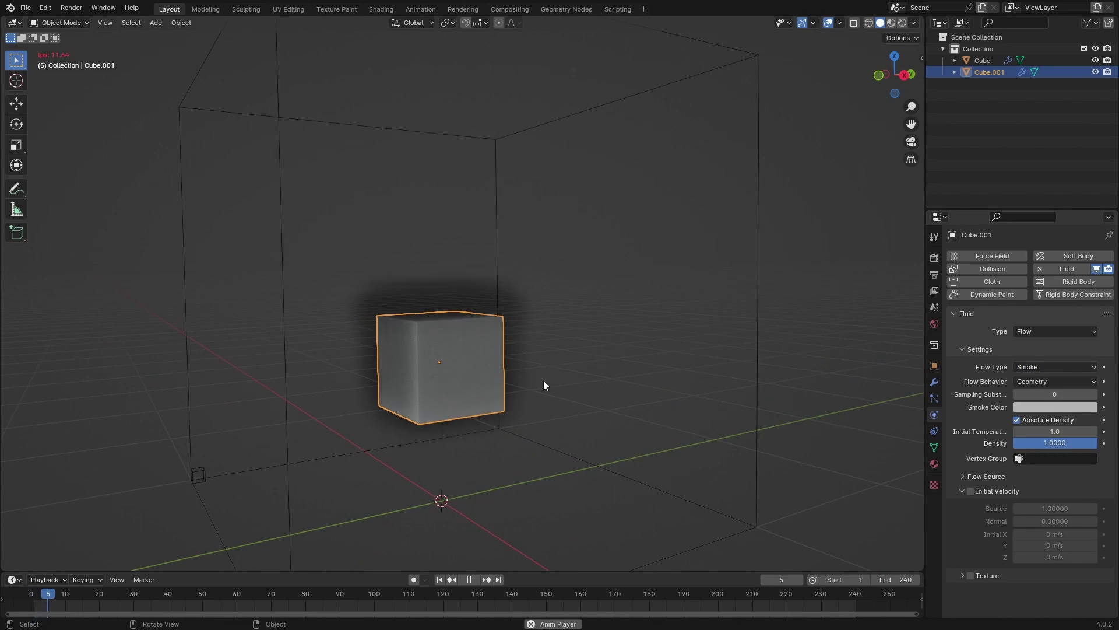
pyautogui.click(554, 320)
pyautogui.moveTo(551, 318); pyautogui.dragTo(532, 316, button='middle')
pyautogui.scroll(-1, 530, 313)
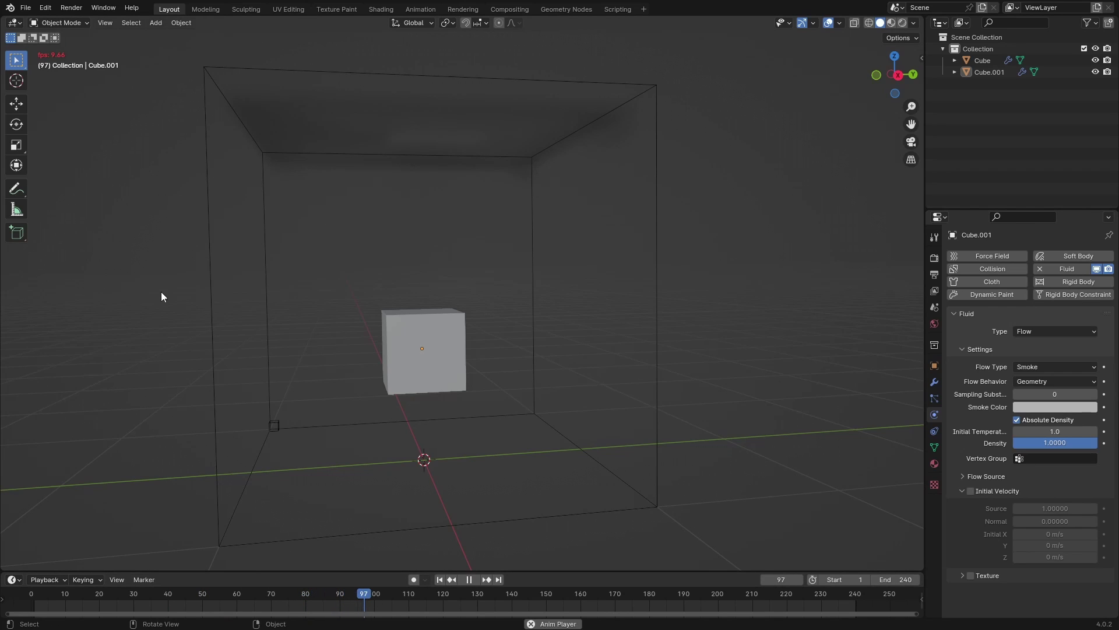
pyautogui.press('space')
pyautogui.click(30, 595)
pyautogui.press('space')
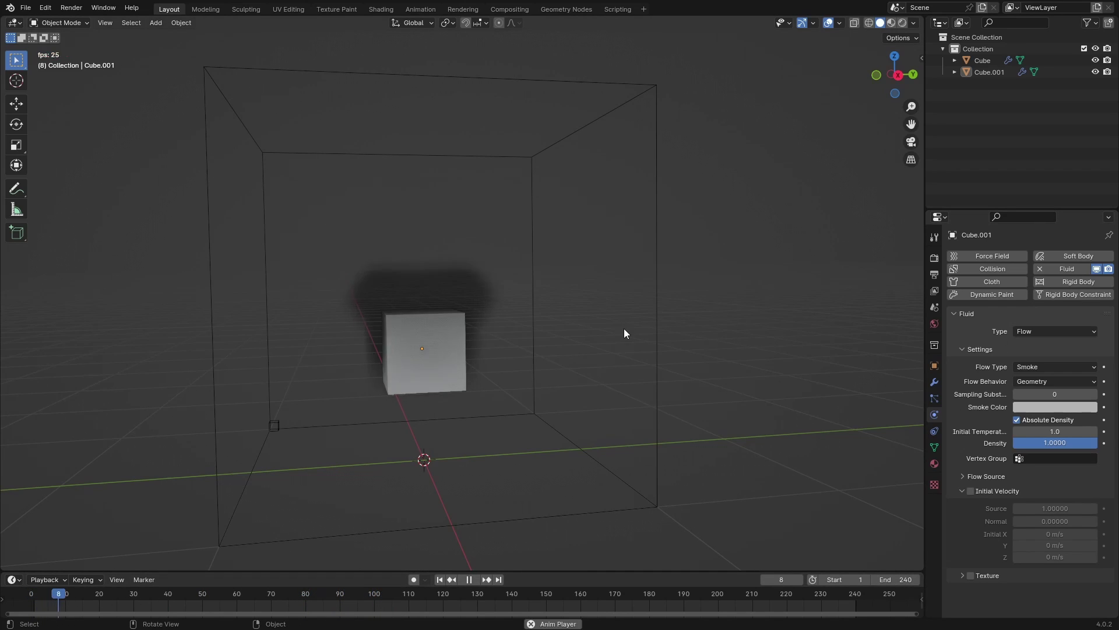
pyautogui.press('space')
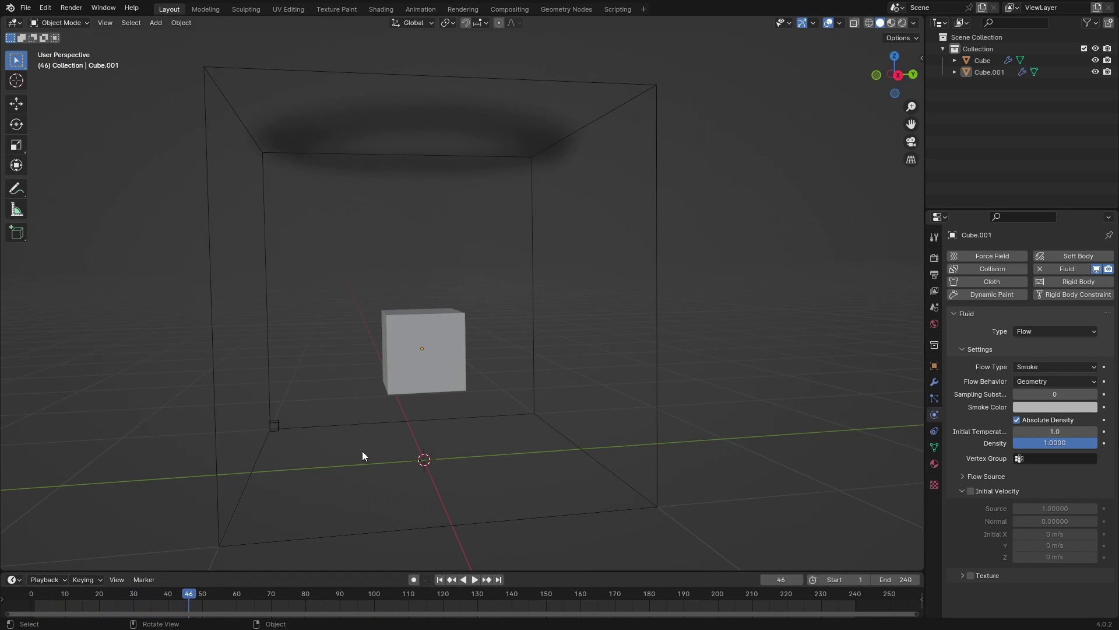
# Examine the domain cube's cache settings and replay its smoke simulation from the start.
pyautogui.moveTo(366, 451); pyautogui.dragTo(380, 452, button='middle')
pyautogui.click(675, 406)
pyautogui.scroll(-3, 978, 480)
pyautogui.scroll(-8, 981, 479)
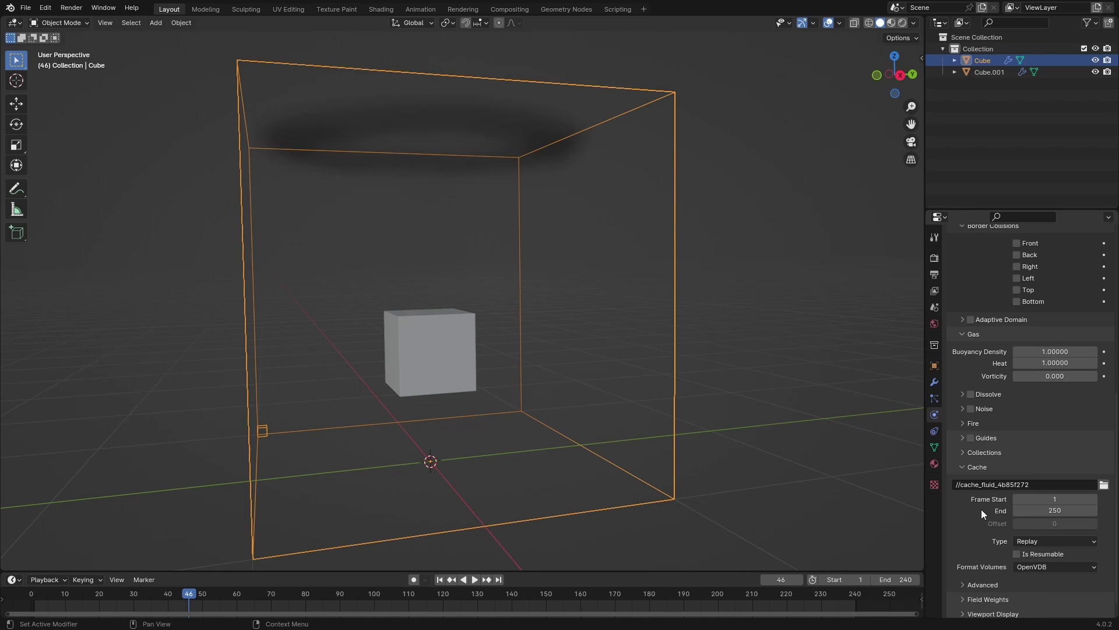
pyautogui.press('space')
pyautogui.hotkey('shift', 'Left')
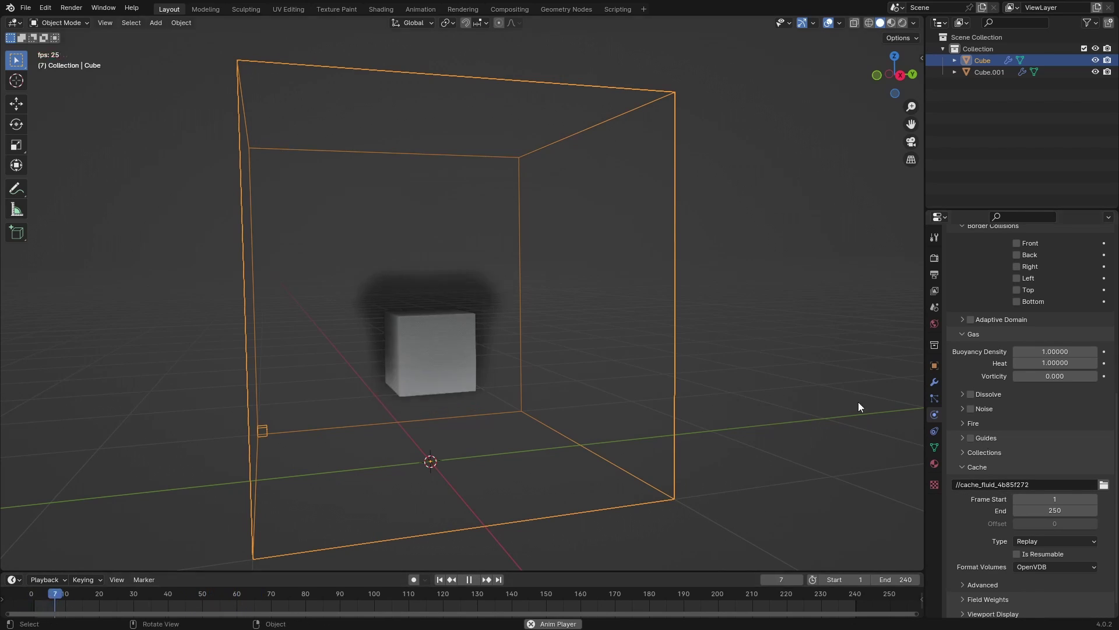
pyautogui.moveTo(684, 413); pyautogui.dragTo(770, 421, button='middle')
pyautogui.press('space')
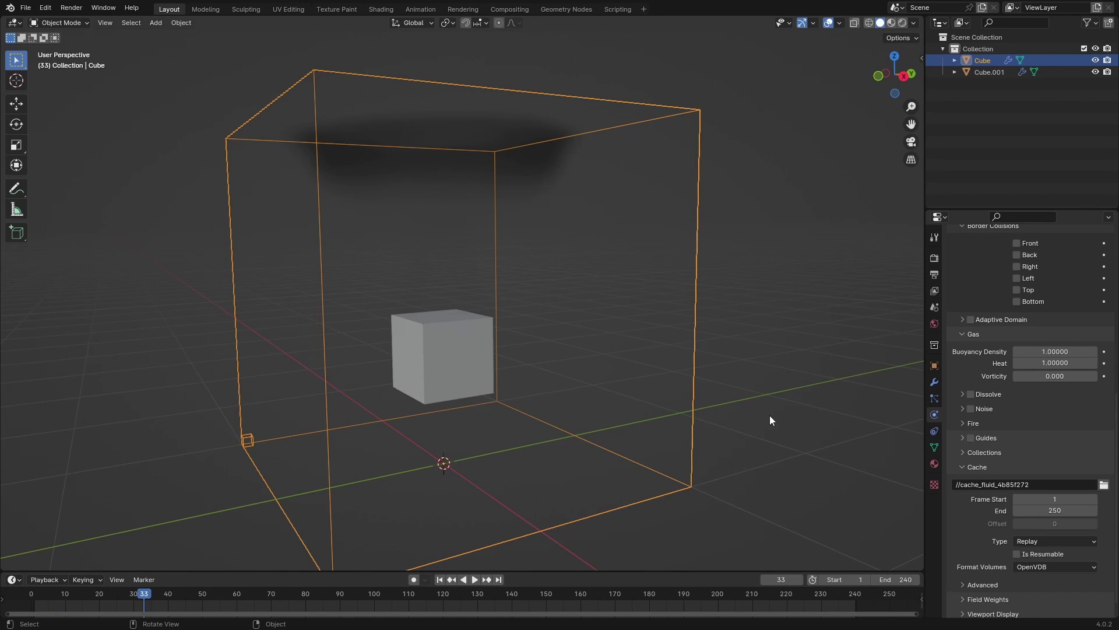
pyautogui.click(771, 417)
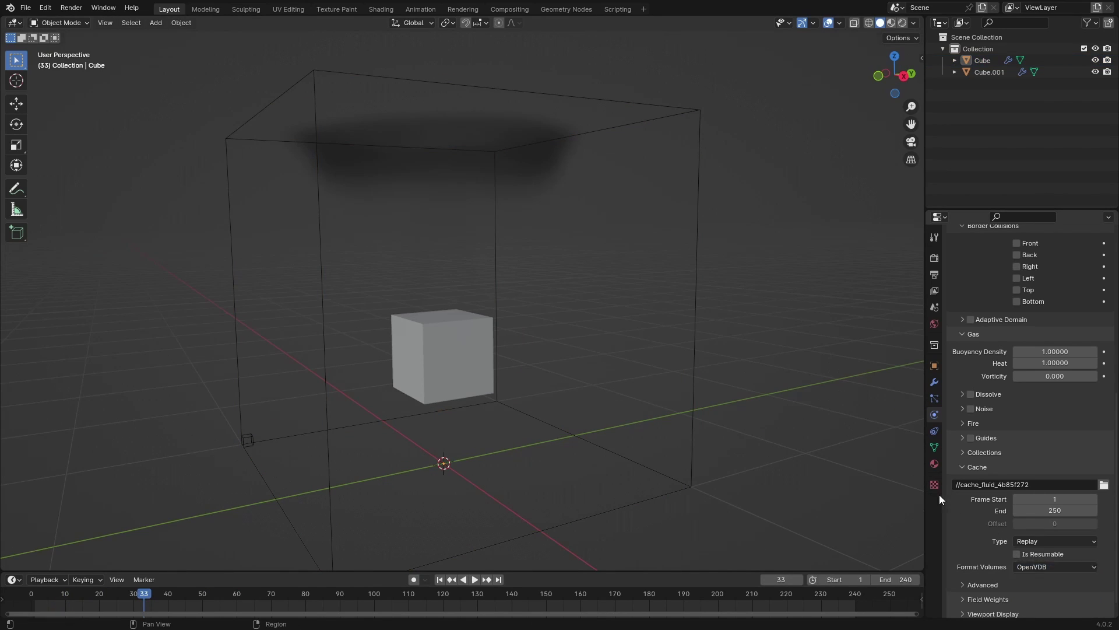
# Copy the domain's cache folder path, F:\Blender\Projects\Simulations\cache_fluid_4b85f272\, and leave the folder browser.
pyautogui.click(1104, 484)
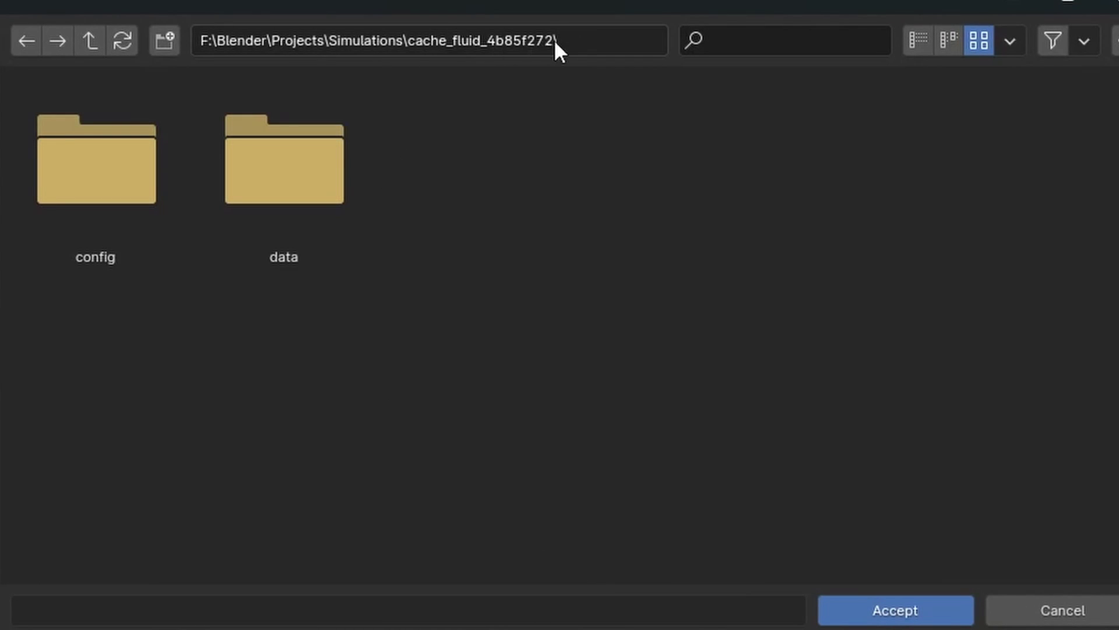
pyautogui.click(348, 32)
pyautogui.hotkey('ctrl', 'c')
pyautogui.click(904, 316)
# Switch to File Explorer, go to the copied cache path and examine the VDB files in its data folder.
pyautogui.click(1109, 4)
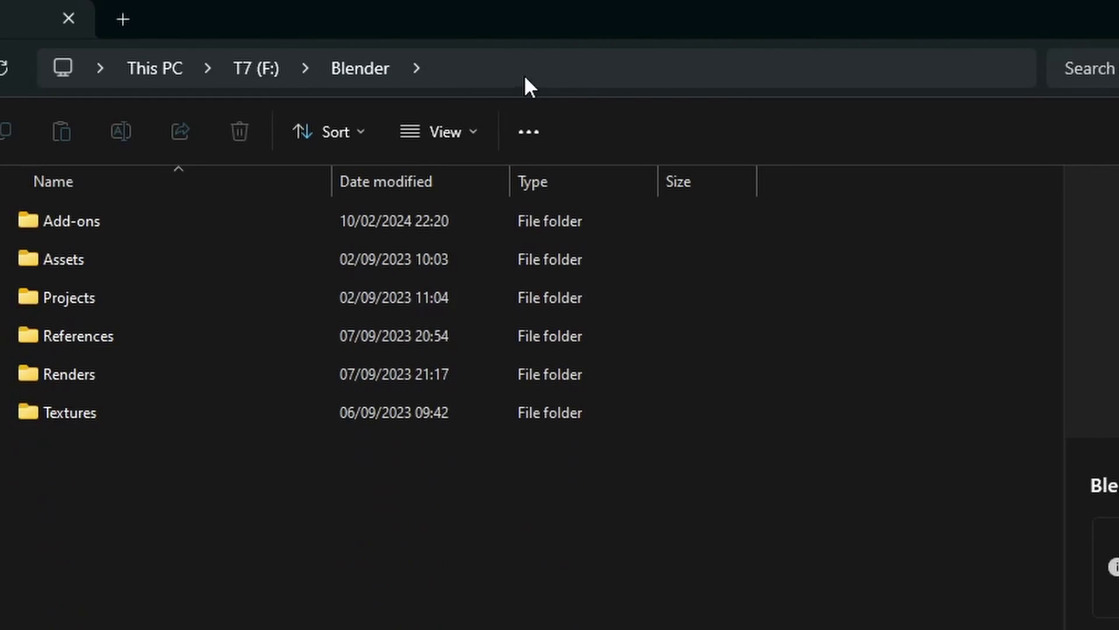
pyautogui.click(563, 69)
pyautogui.hotkey('ctrl', 'v')
pyautogui.press('Return')
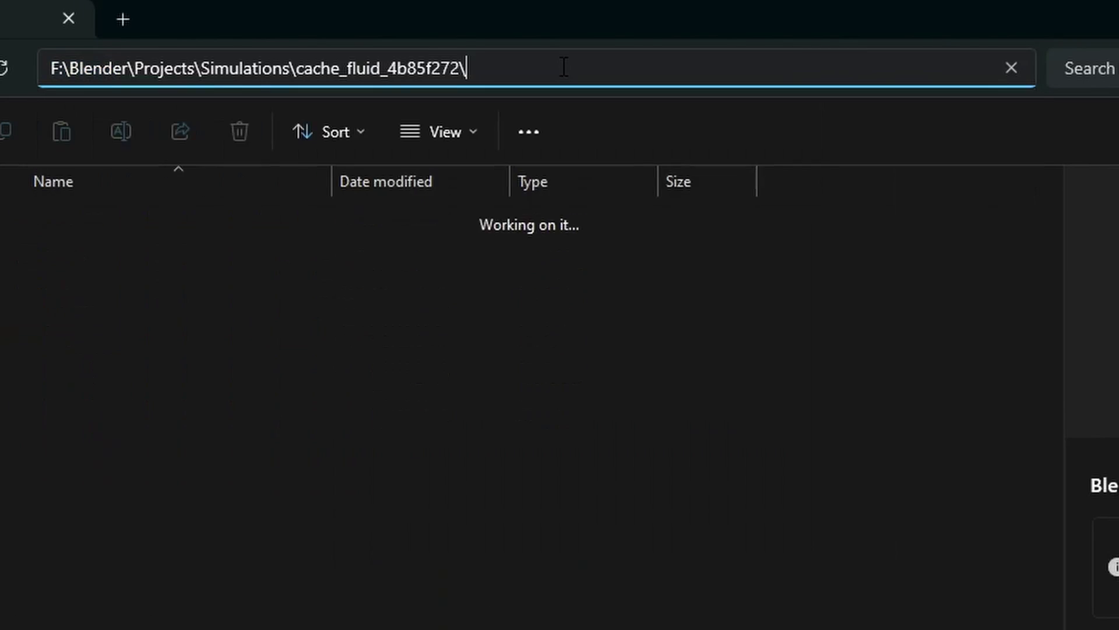
pyautogui.click(58, 266)
pyautogui.doubleClick(98, 125)
pyautogui.scroll(-20, 212, 340)
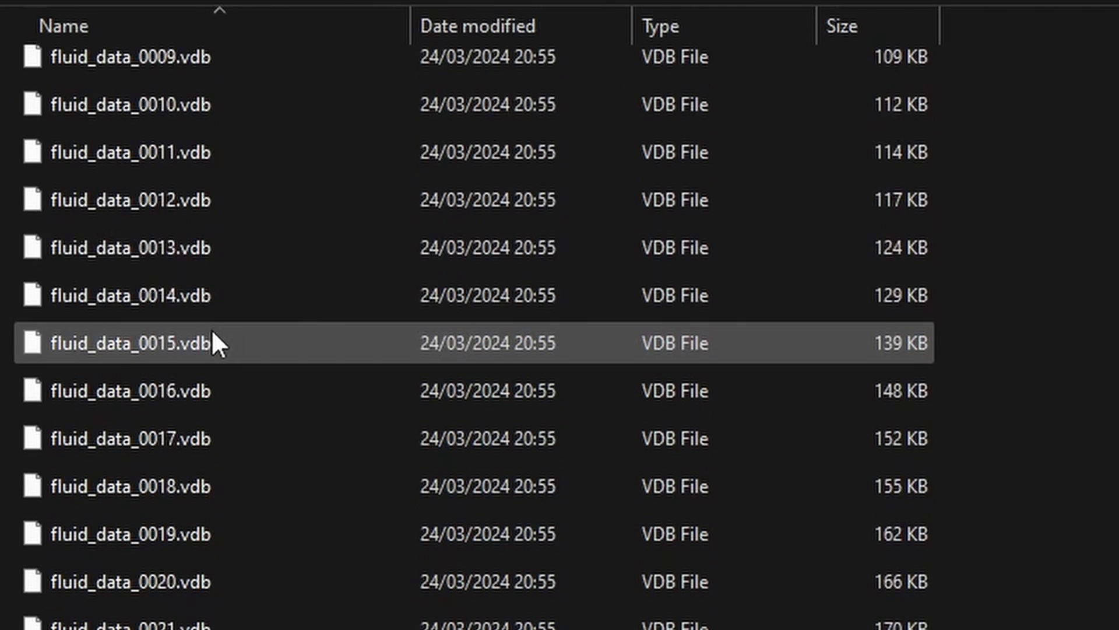
pyautogui.scroll(14, 338, 428)
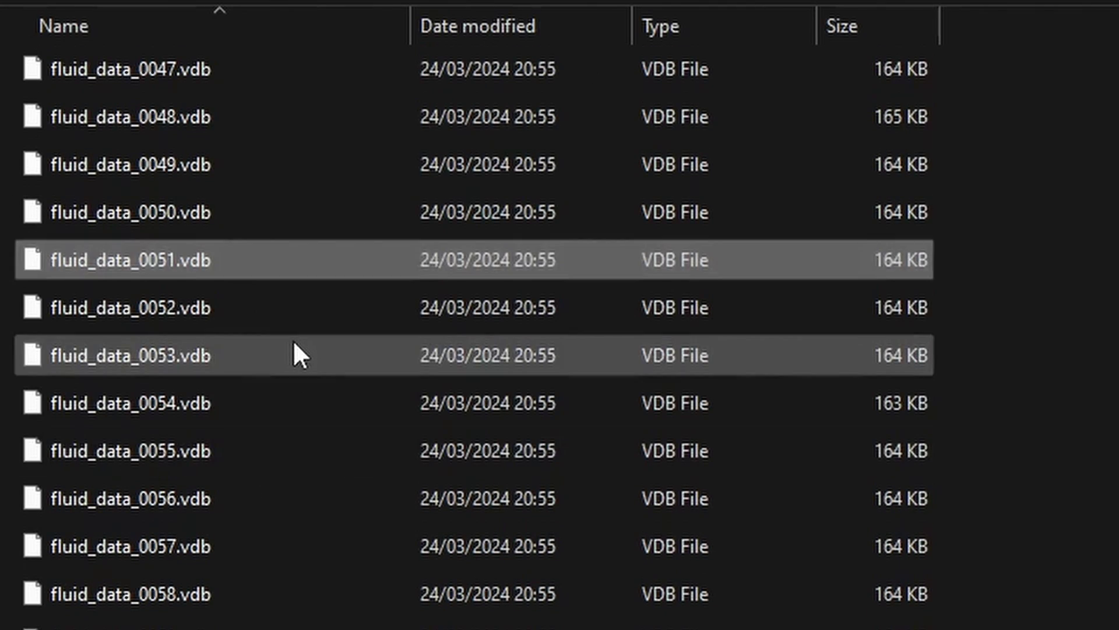
# Reposition the Cumulus8 cloud volume over the world origin and inspect it from several sides.
pyautogui.click(525, 339)
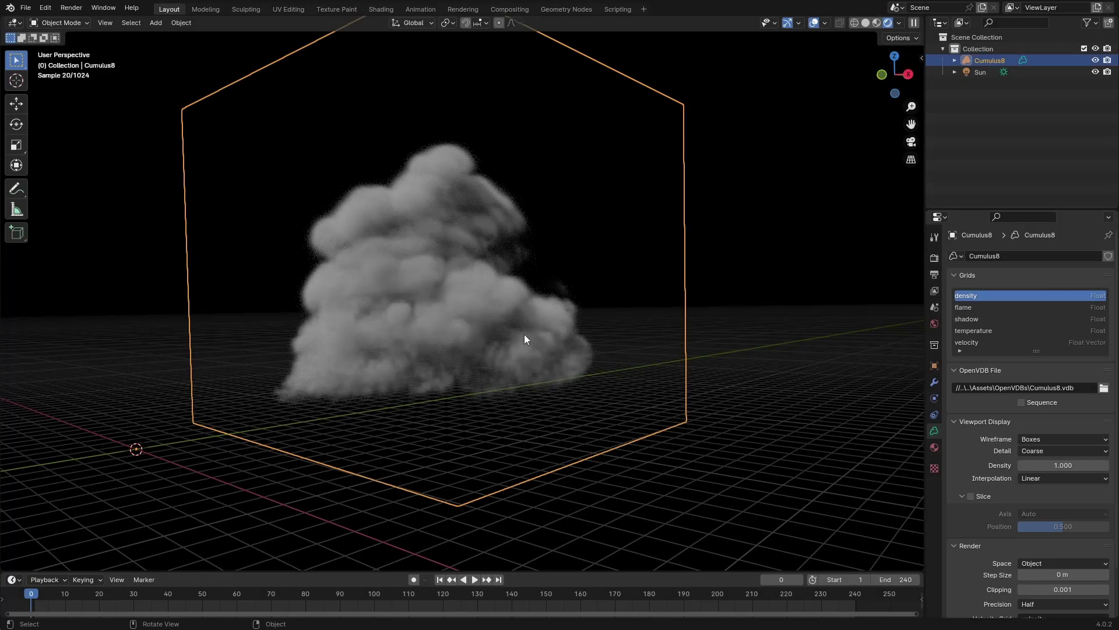
pyautogui.press('g')
pyautogui.click(528, 362)
pyautogui.moveTo(527, 362); pyautogui.dragTo(549, 370, button='middle')
pyautogui.press('g')
pyautogui.click(451, 391)
pyautogui.click(702, 406)
pyautogui.moveTo(703, 405); pyautogui.dragTo(699, 379, button='middle')
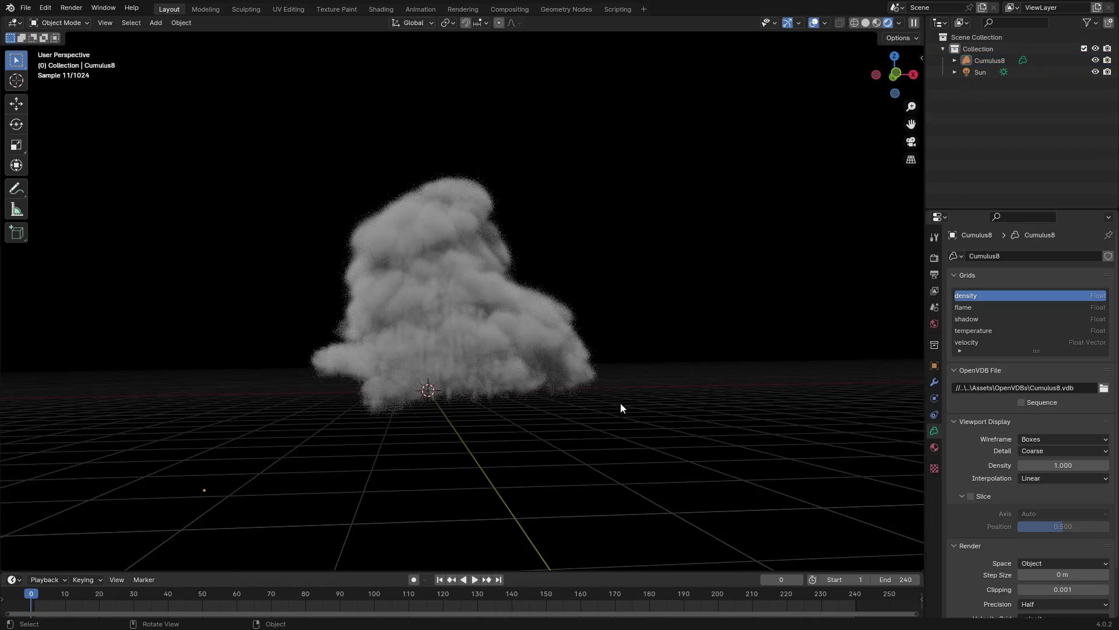
pyautogui.moveTo(624, 404); pyautogui.dragTo(529, 417, button='middle')
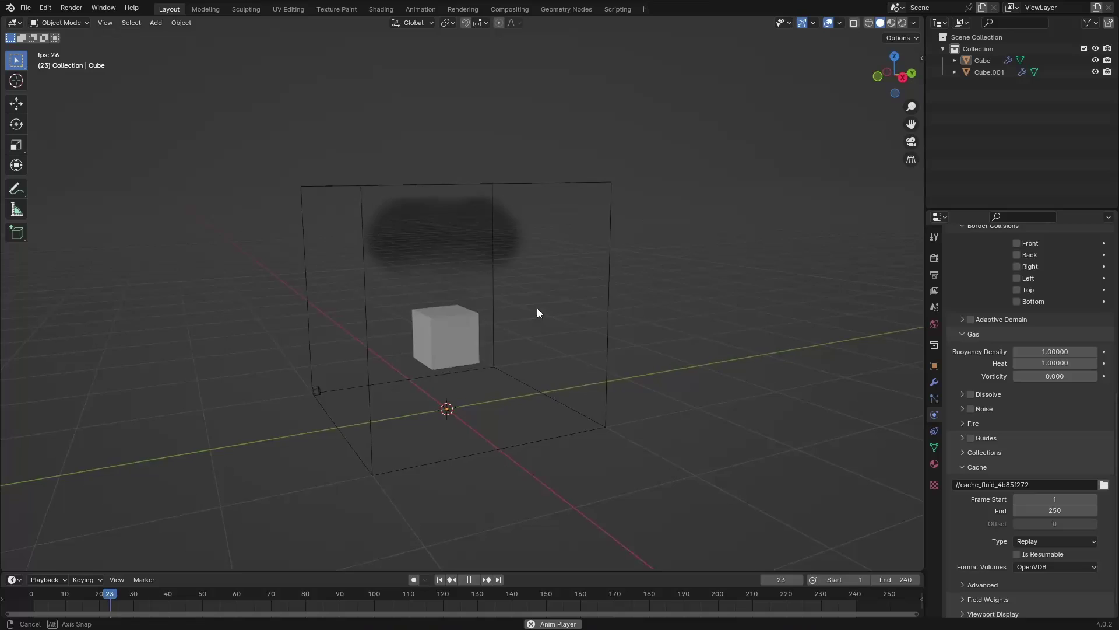
# Review the smoke simulation's playback in the domain and stop it.
pyautogui.scroll(3, 527, 302)
pyautogui.scroll(-2, 496, 312)
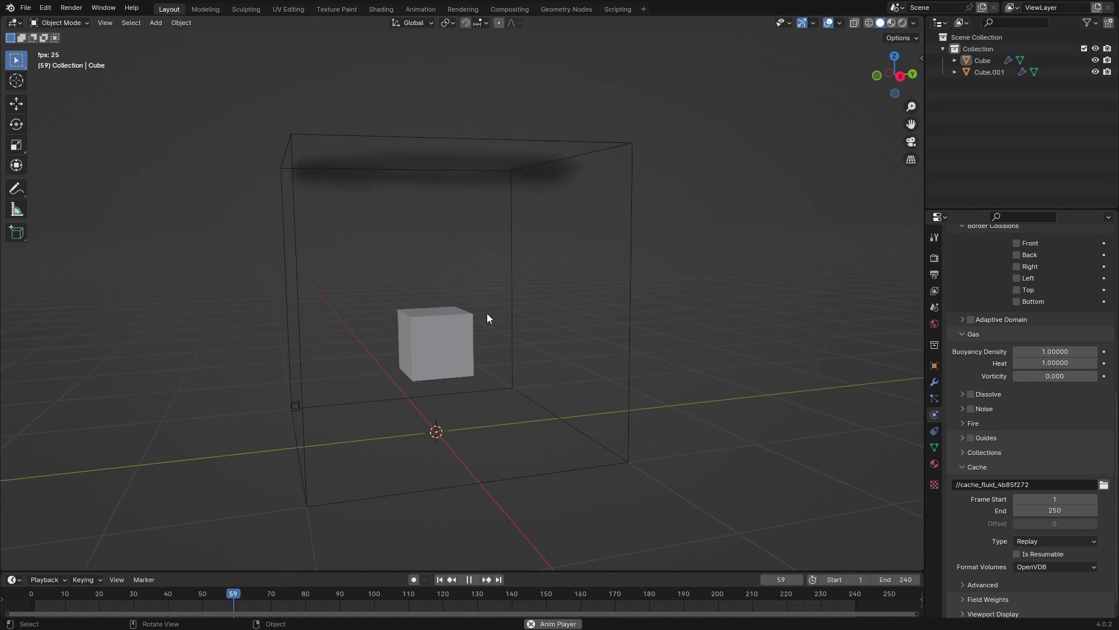
pyautogui.press('space')
pyautogui.click(25, 8)
pyautogui.moveTo(638, 321); pyautogui.dragTo(650, 322, button='middle')
# Delete all objects in the smoke scene and set the timeline back to frame 0.
pyautogui.press('a')
pyautogui.press('Delete')
pyautogui.moveTo(373, 275); pyautogui.dragTo(389, 292, button='middle')
pyautogui.moveTo(210, 594); pyautogui.dragTo(31, 593)
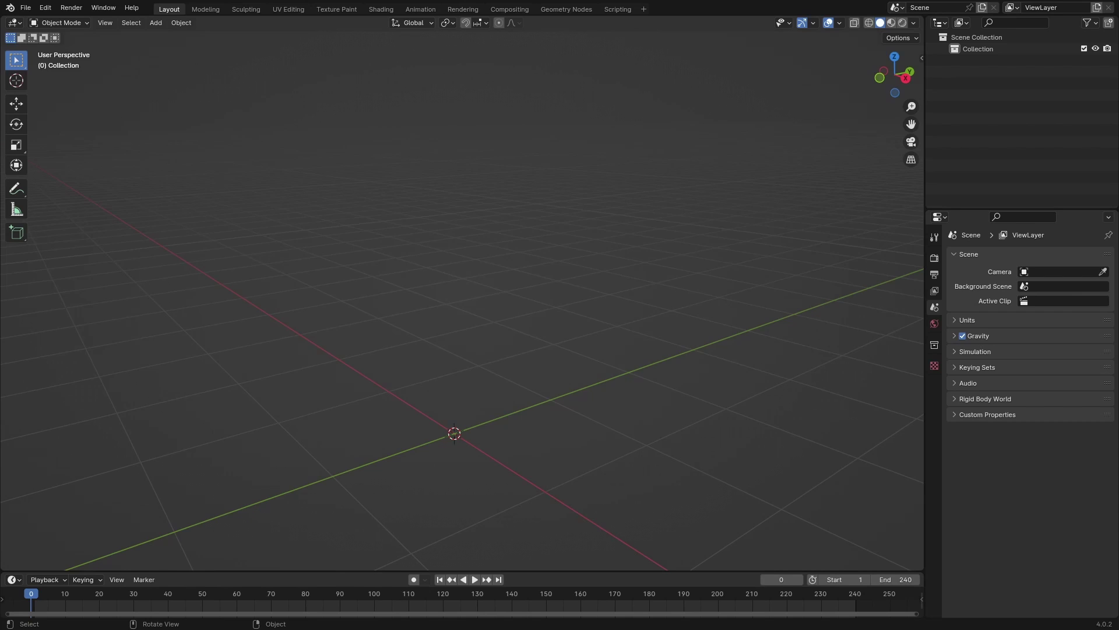
# Import the cached fluid_data_0012 VDB file as a volume and display the viewport in rendered shading.
pyautogui.moveTo(475, 362); pyautogui.dragTo(474, 357)
pyautogui.moveTo(474, 356); pyautogui.dragTo(569, 321, button='middle')
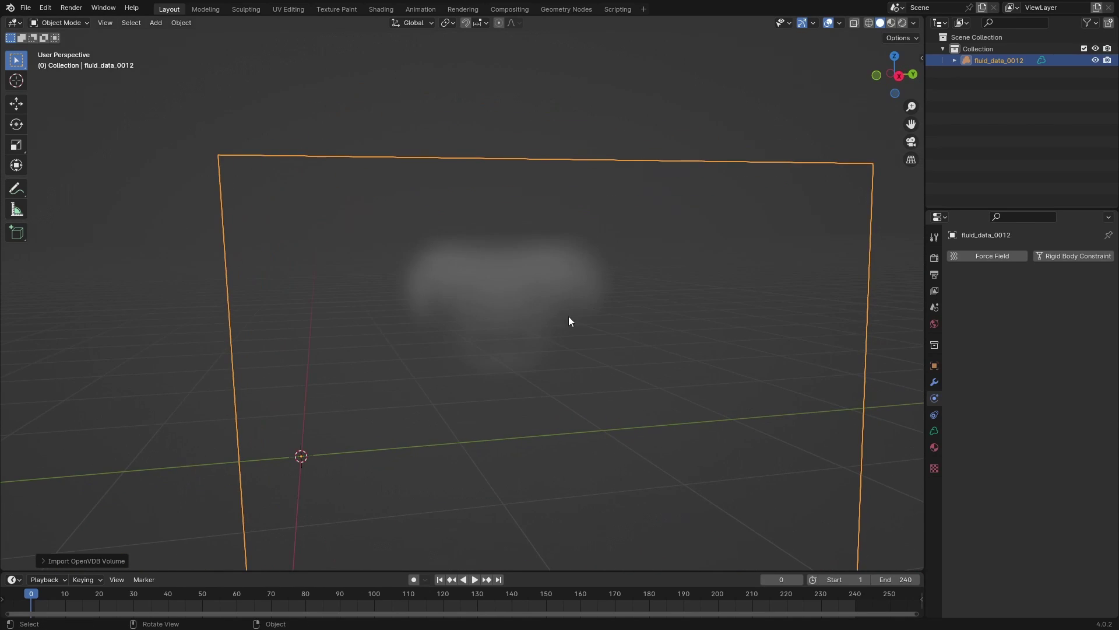
pyautogui.click(903, 22)
# Add a Sun light to the scene and rotate it freely with trackball rotation to aim it at the smoke volume.
pyautogui.hotkey('shift', 'a')
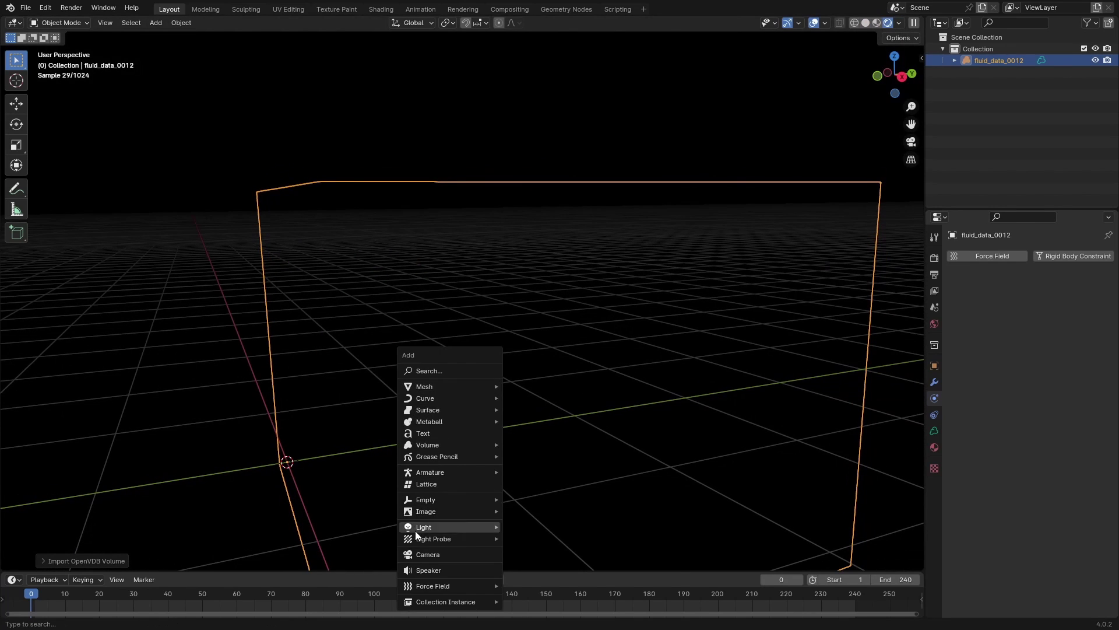
pyautogui.moveTo(466, 527)
pyautogui.click(542, 540)
pyautogui.moveTo(520, 463); pyautogui.dragTo(540, 471, button='middle')
pyautogui.press('r')
pyautogui.press('r')
pyautogui.click(615, 460)
# Set the Sun light's strength to 10 and inspect the lit smoke volume from different angles.
pyautogui.click(934, 414)
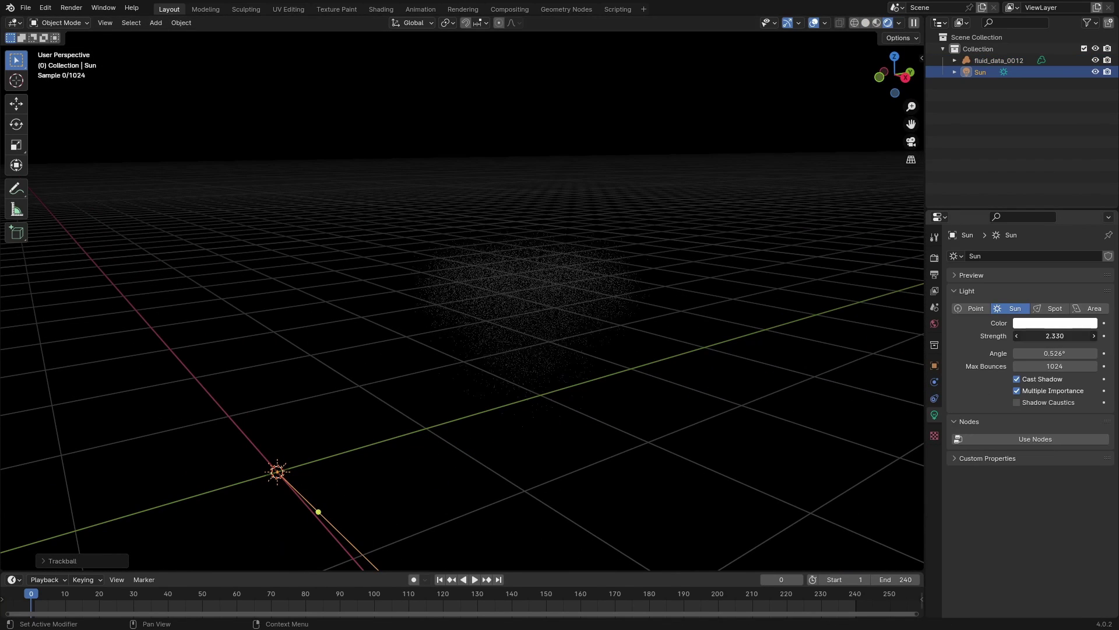
pyautogui.moveTo(777, 350); pyautogui.dragTo(620, 365, button='middle')
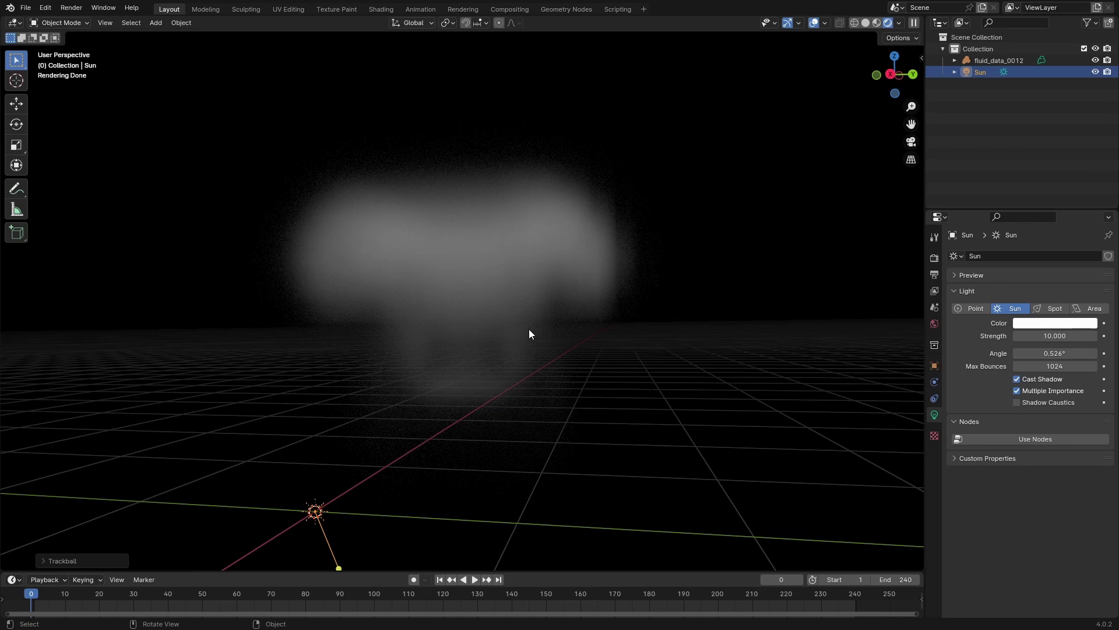
pyautogui.moveTo(547, 305); pyautogui.dragTo(666, 388, button='middle')
# Delete the fluid_data_0012 smoke volume from the scene, keeping the Sun light.
pyautogui.click(700, 379)
pyautogui.scroll(-4, 630, 390)
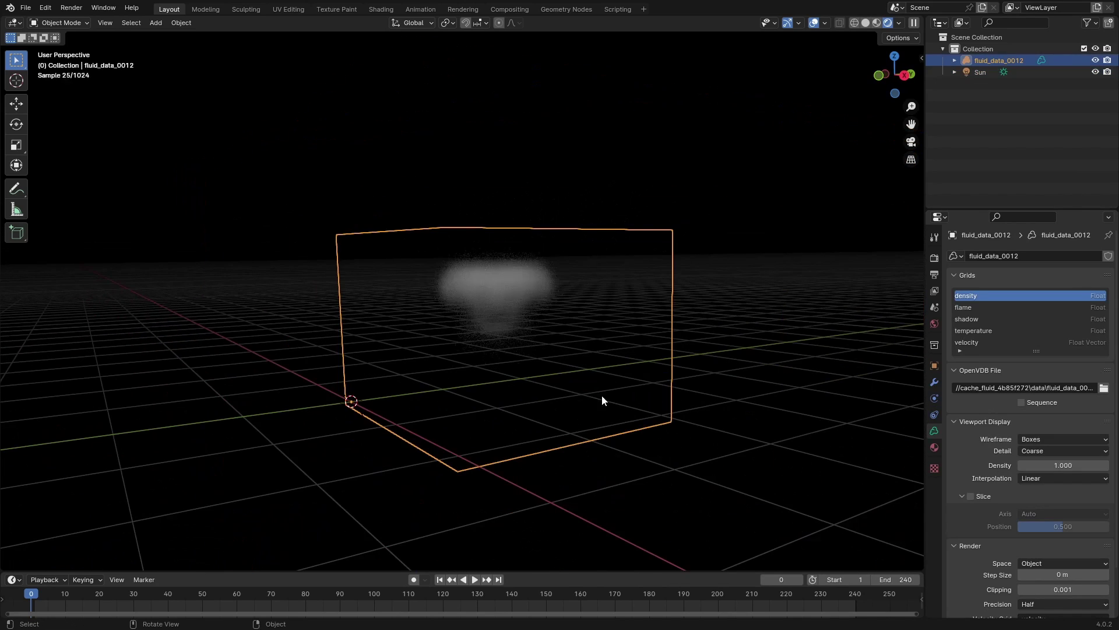
pyautogui.press('g')
pyautogui.click(483, 405)
pyautogui.press('x')
pyautogui.click(483, 405)
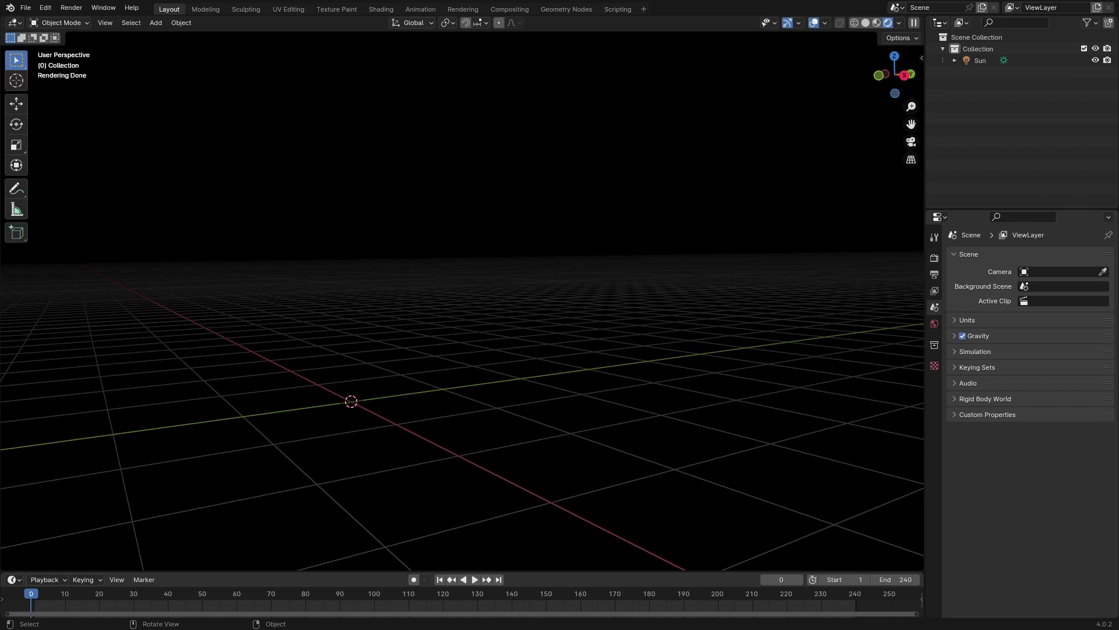
# Import the Cumulus8.vdb cloud from the OpenVDBs assets folder as a volume and inspect it under the Sun light.
pyautogui.moveTo(441, 321); pyautogui.dragTo(442, 322)
pyautogui.scroll(-6, 479, 360)
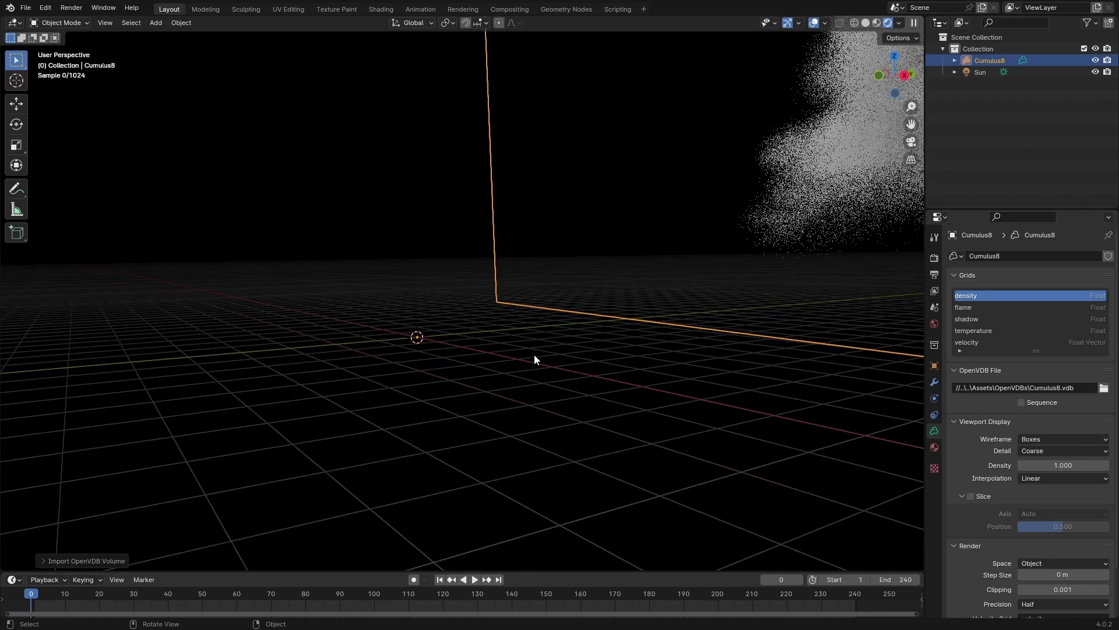
pyautogui.keyDown('shift'); pyautogui.moveTo(616, 332); pyautogui.dragTo(342, 405, button='middle'); pyautogui.keyUp('shift')
pyautogui.scroll(-4, 342, 405)
pyautogui.click(590, 429)
pyautogui.moveTo(589, 429); pyautogui.dragTo(575, 369, button='middle')
pyautogui.moveTo(557, 305); pyautogui.dragTo(547, 306, button='middle')
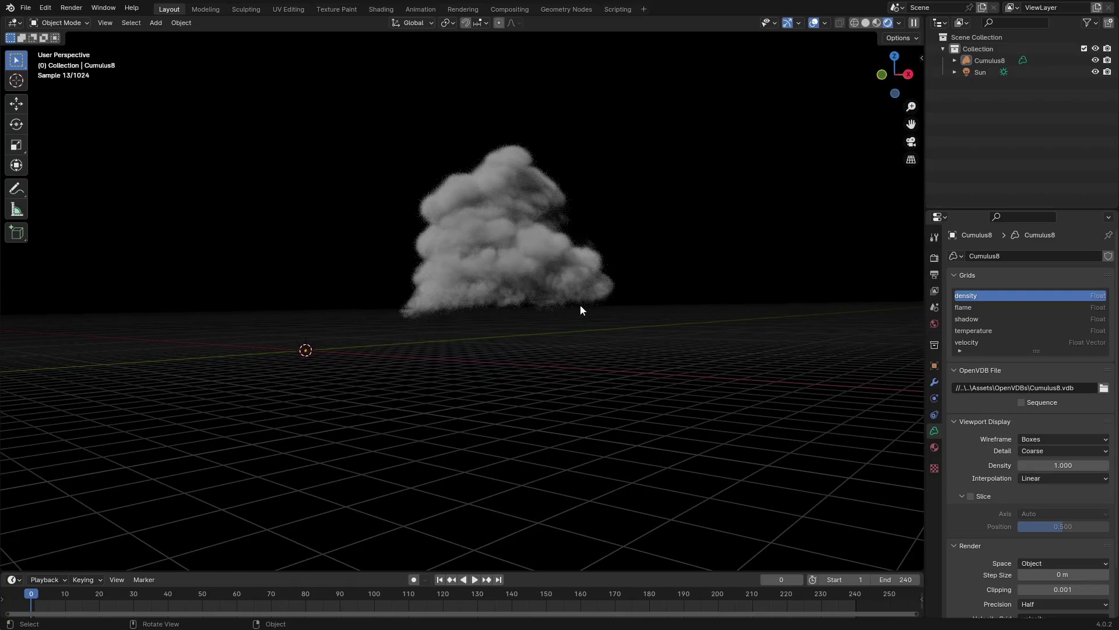
pyautogui.keyDown('shift'); pyautogui.moveTo(605, 273); pyautogui.dragTo(544, 321, button='middle'); pyautogui.keyUp('shift')
pyautogui.scroll(2, 543, 321)
# Move the Cumulus8 cloud volume over to the world origin, deselect it and view it from another side.
pyautogui.click(525, 324)
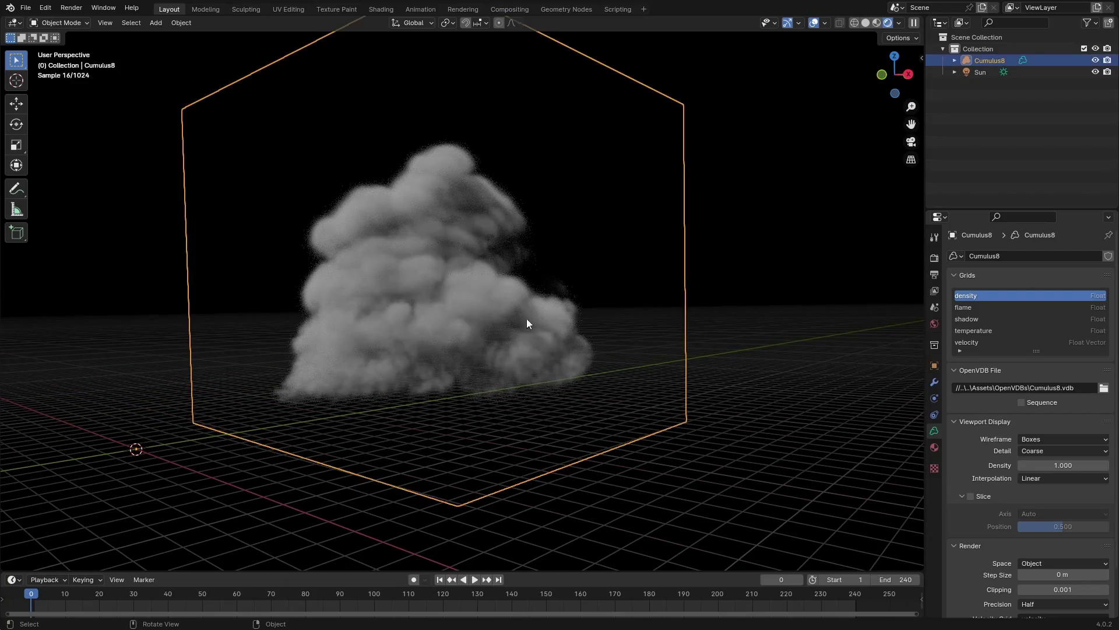
pyautogui.press('g')
pyautogui.click(373, 376)
pyautogui.keyDown('shift'); pyautogui.moveTo(372, 380); pyautogui.dragTo(528, 419, button='middle'); pyautogui.keyUp('shift')
pyautogui.click(667, 413)
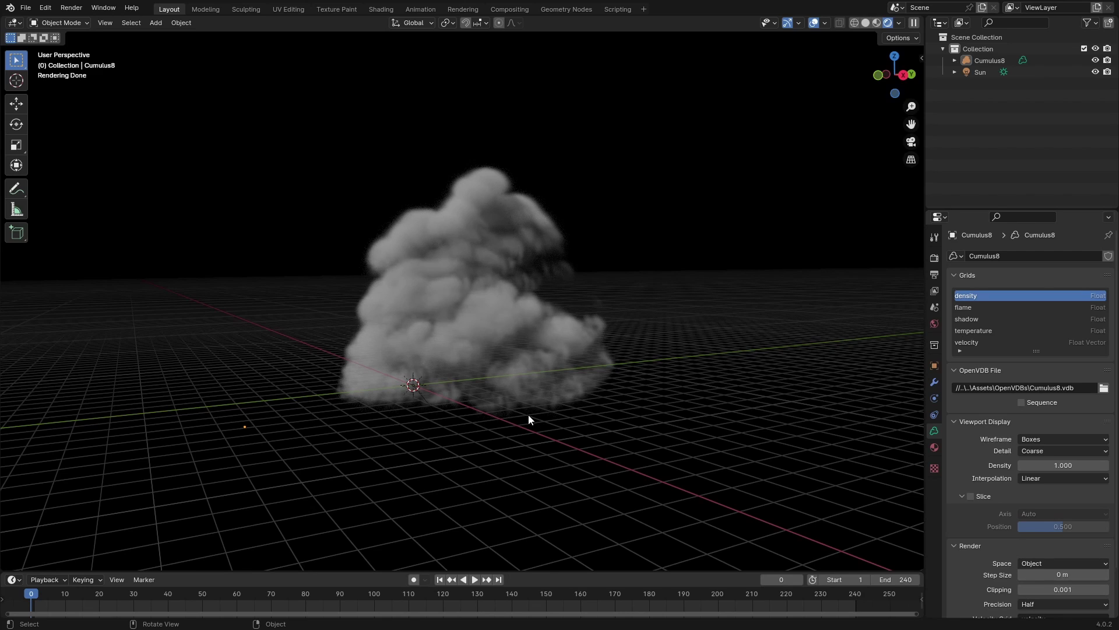
pyautogui.click(528, 415)
pyautogui.moveTo(571, 402); pyautogui.dragTo(461, 376, button='middle')
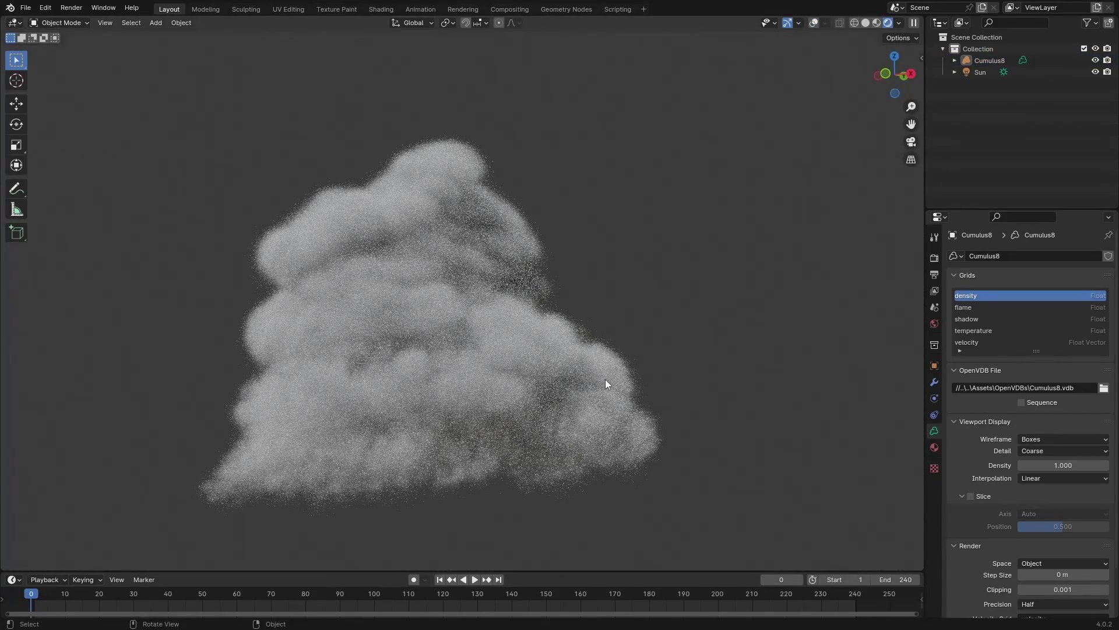